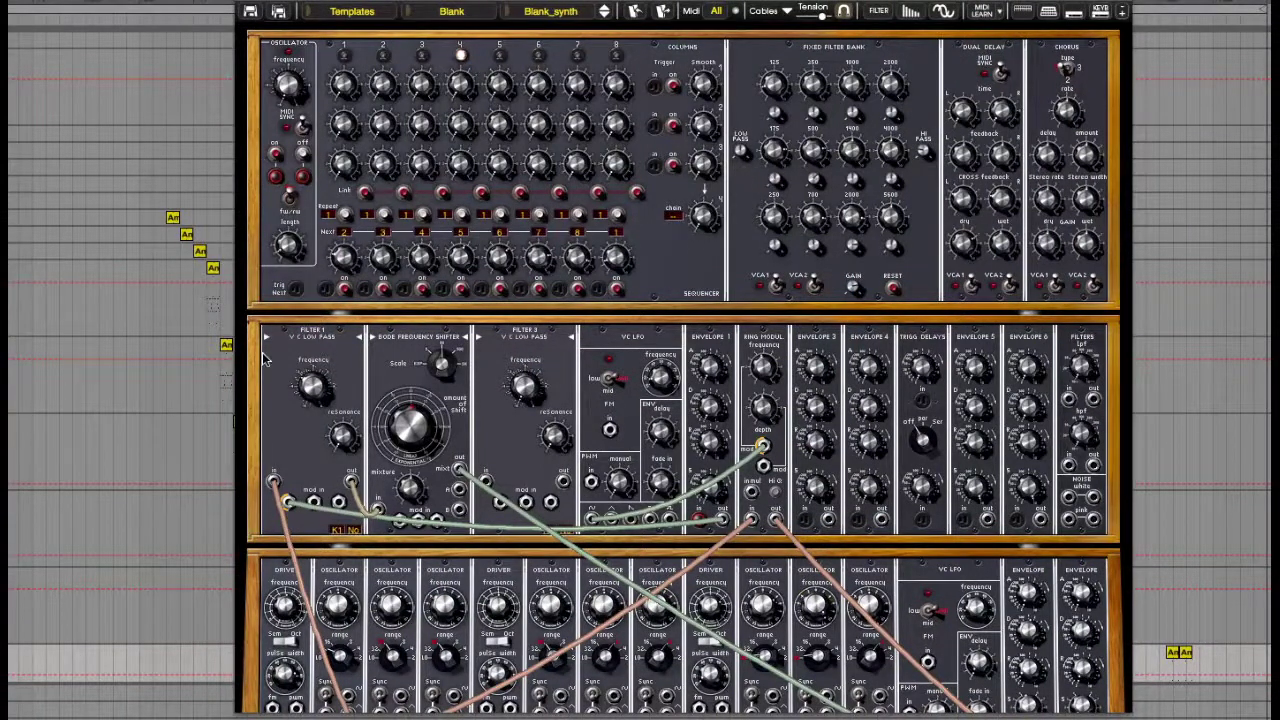
# Scroll up and down through the current Modular V view.
pyautogui.scroll(-8, 265, 385)
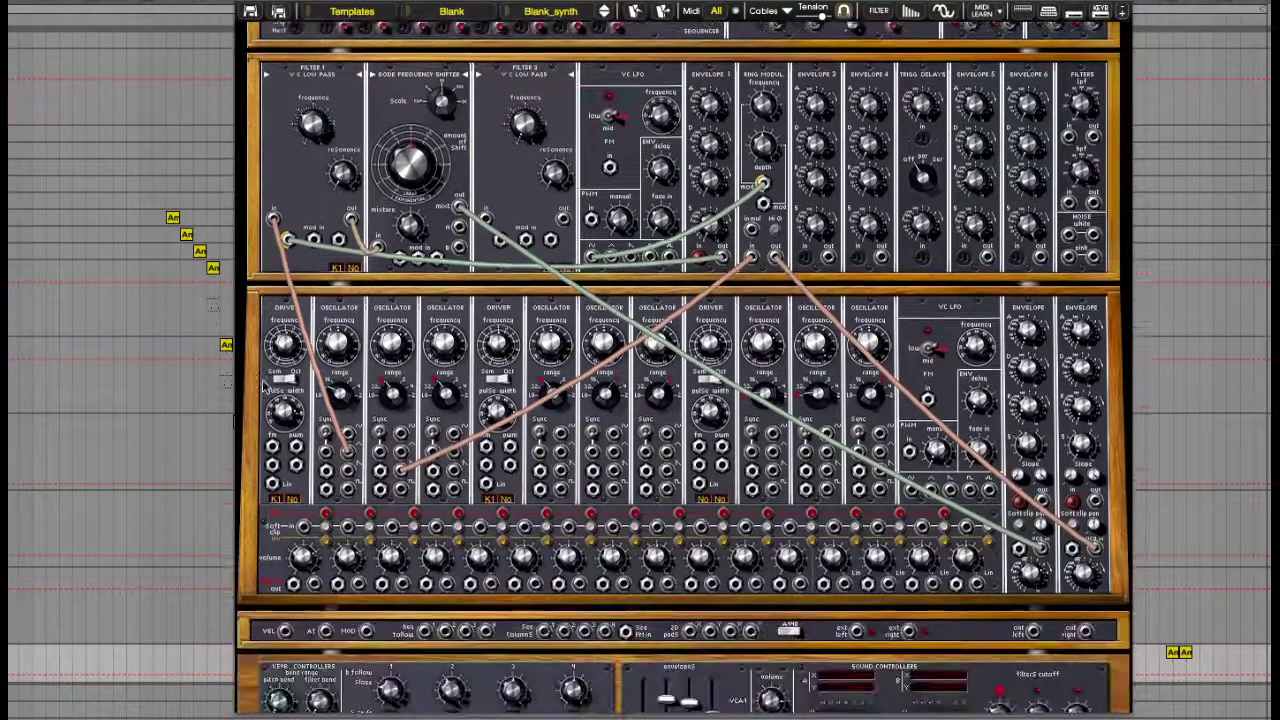
pyautogui.scroll(-3, 265, 385)
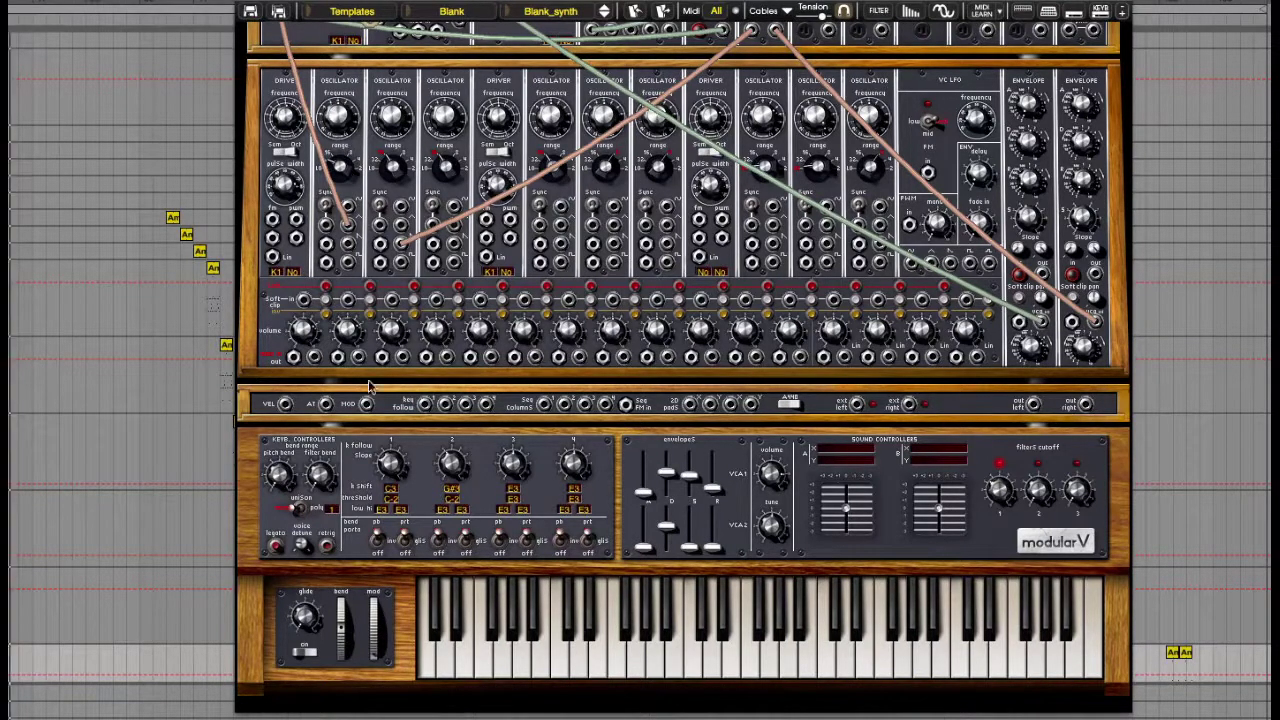
pyautogui.scroll(6, 1050, 545)
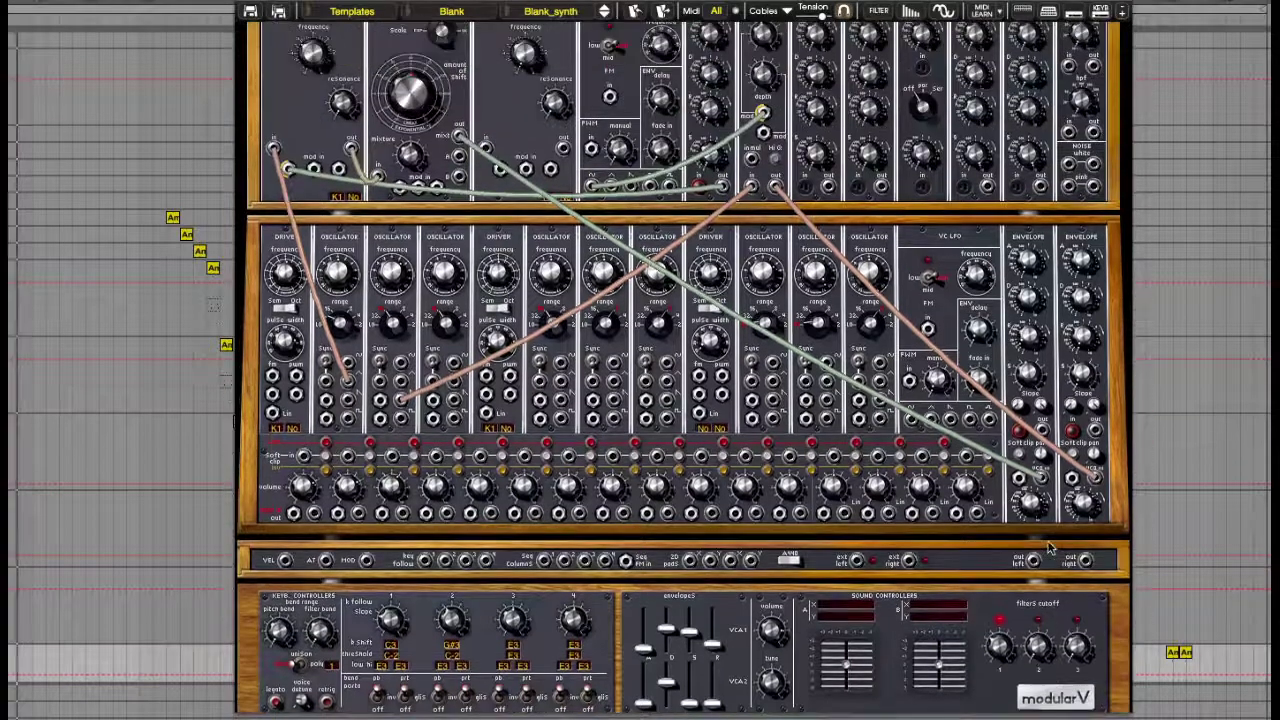
pyautogui.scroll(3, 1048, 543)
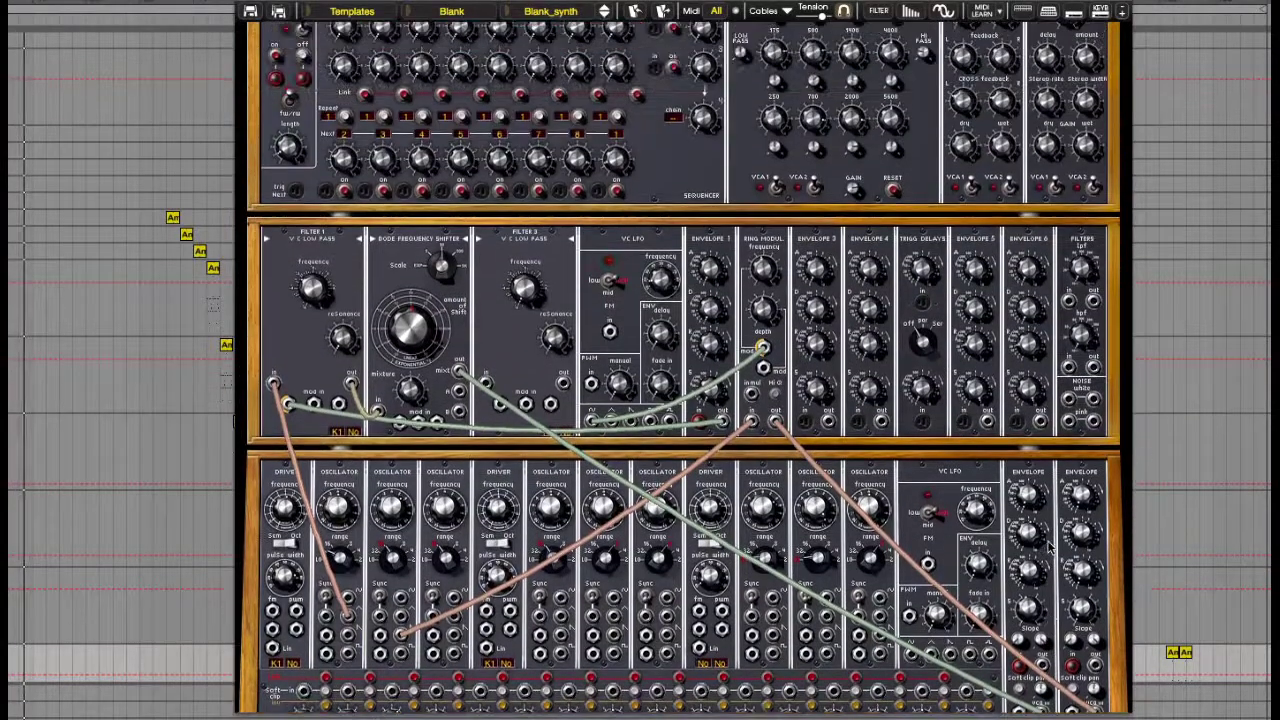
pyautogui.scroll(2, 1048, 545)
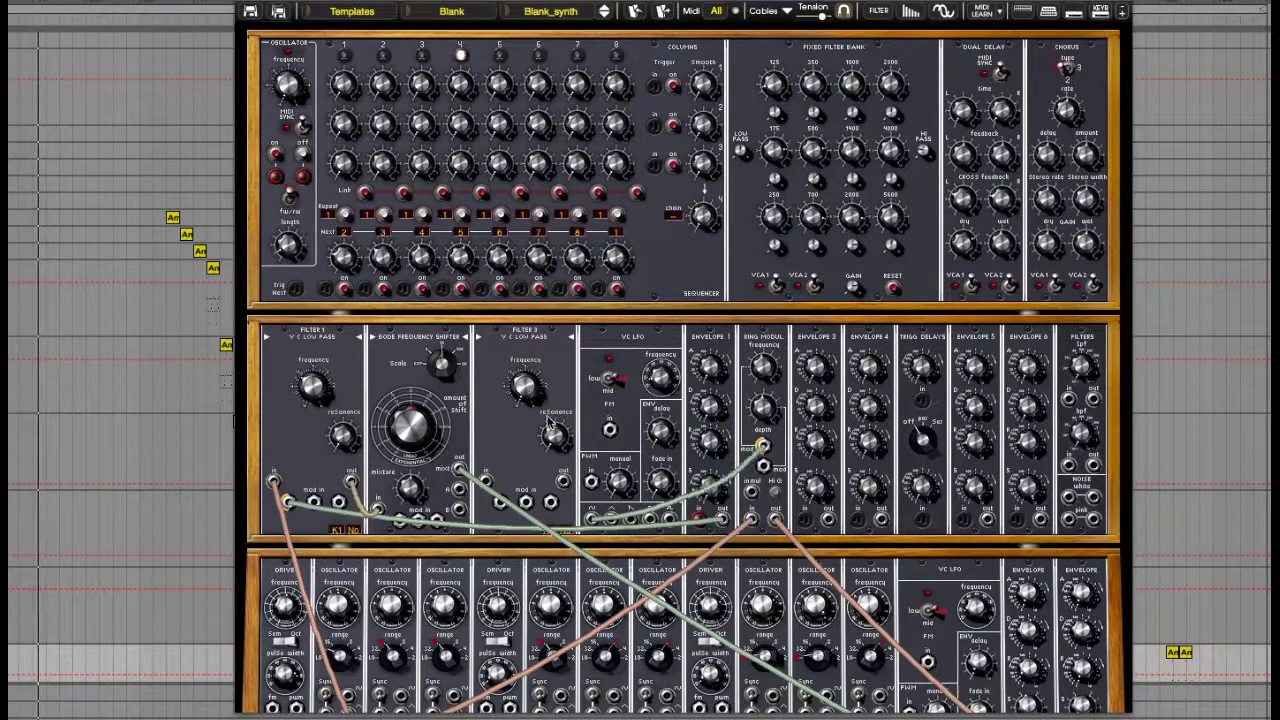
pyautogui.scroll(-10, 738, 464)
pyautogui.scroll(7, 838, 228)
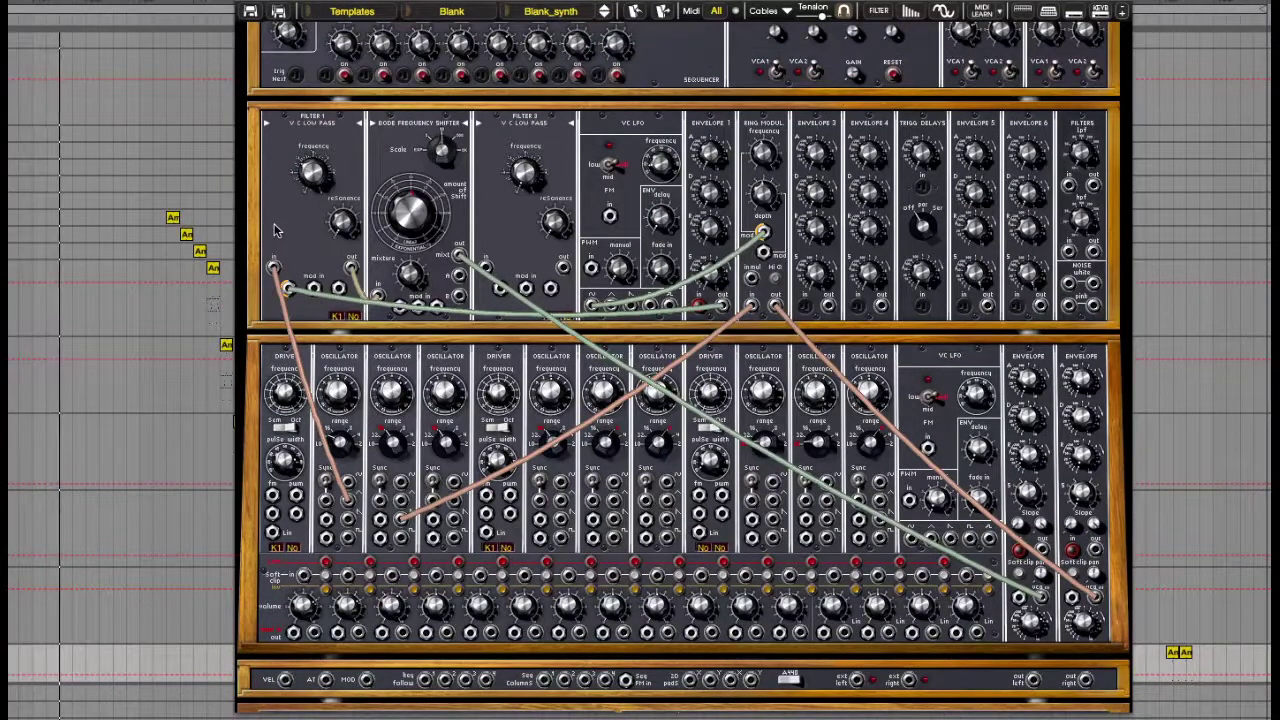
pyautogui.scroll(4, 277, 231)
pyautogui.scroll(1, 277, 231)
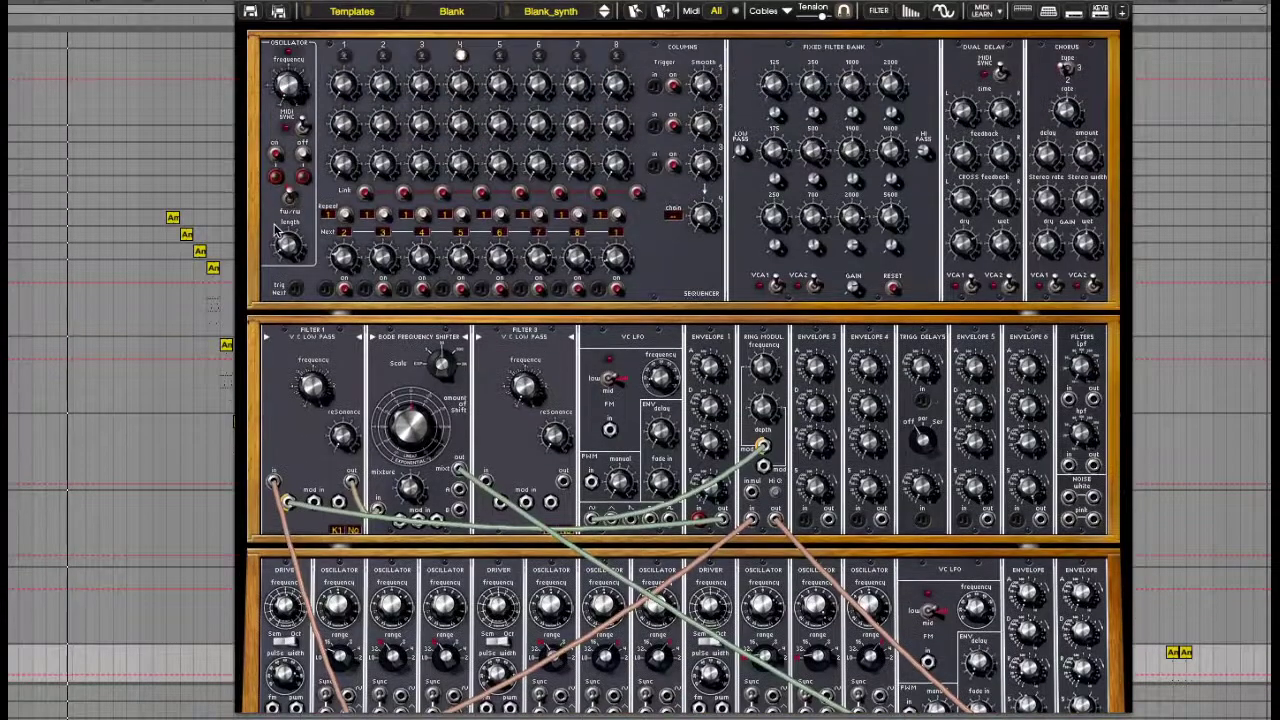
pyautogui.scroll(-12, 277, 231)
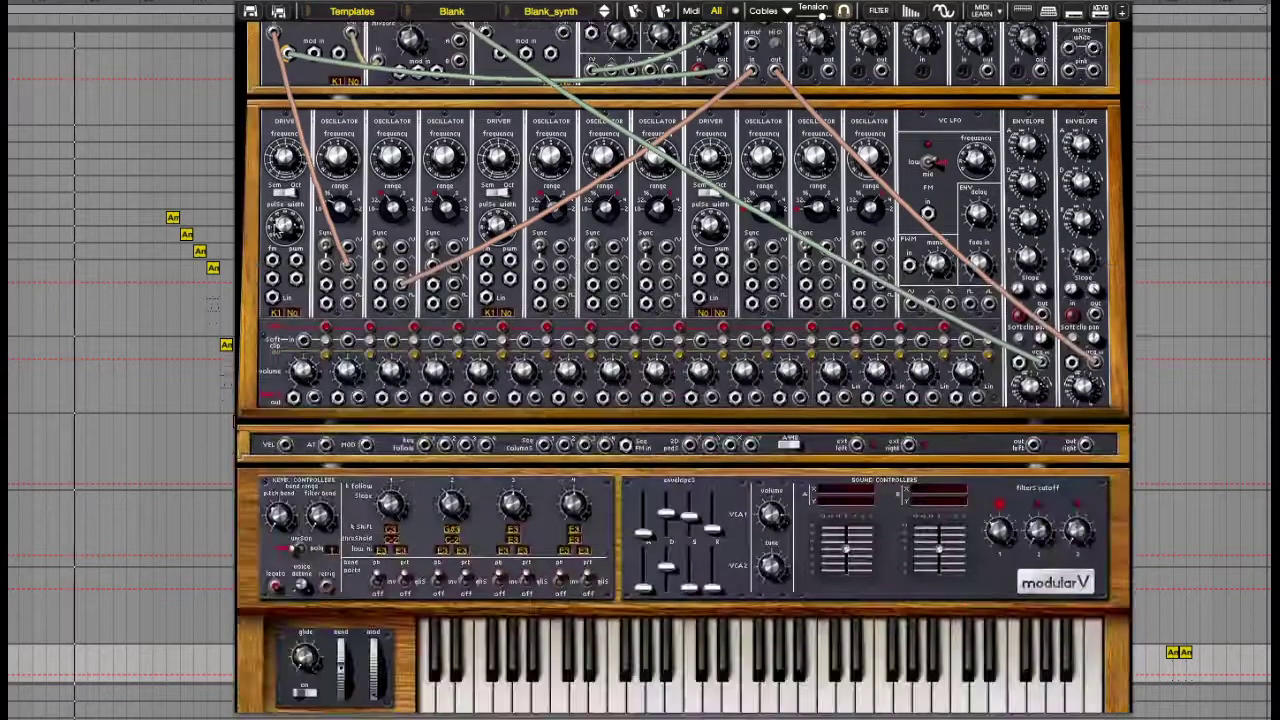
pyautogui.scroll(9, 277, 231)
pyautogui.scroll(3, 277, 231)
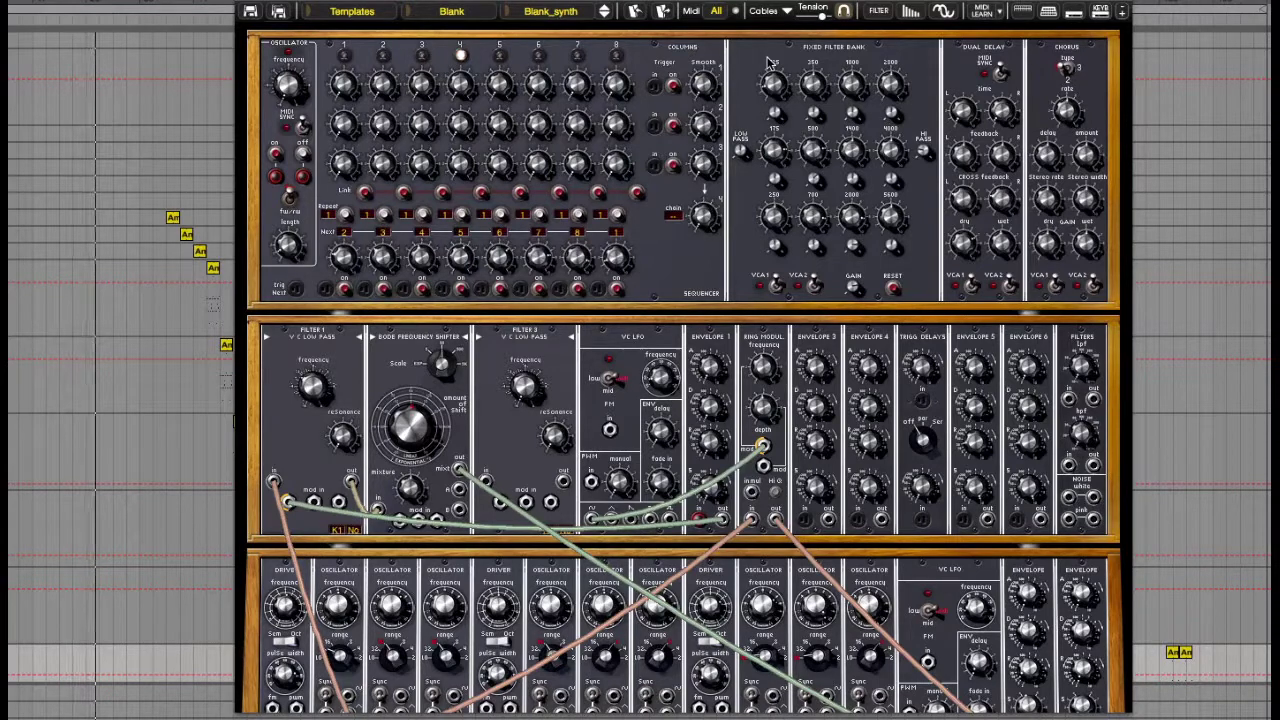
pyautogui.scroll(-12, 338, 563)
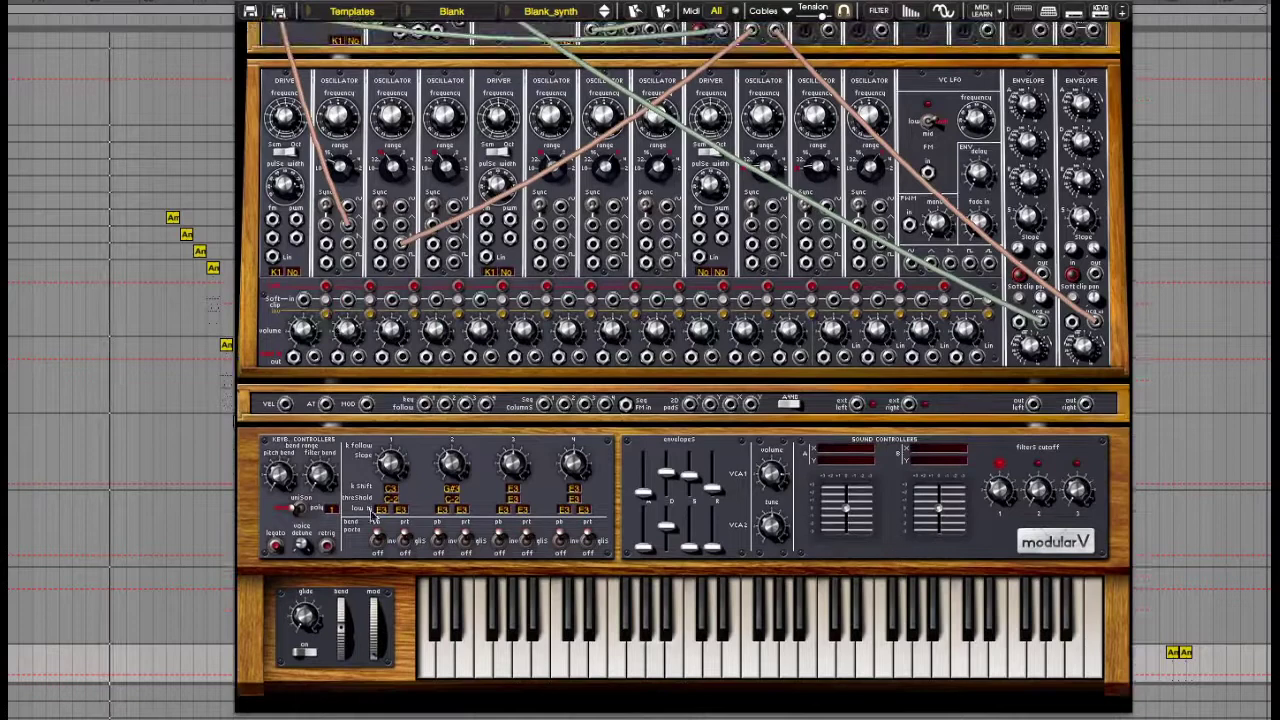
pyautogui.scroll(12, 450, 420)
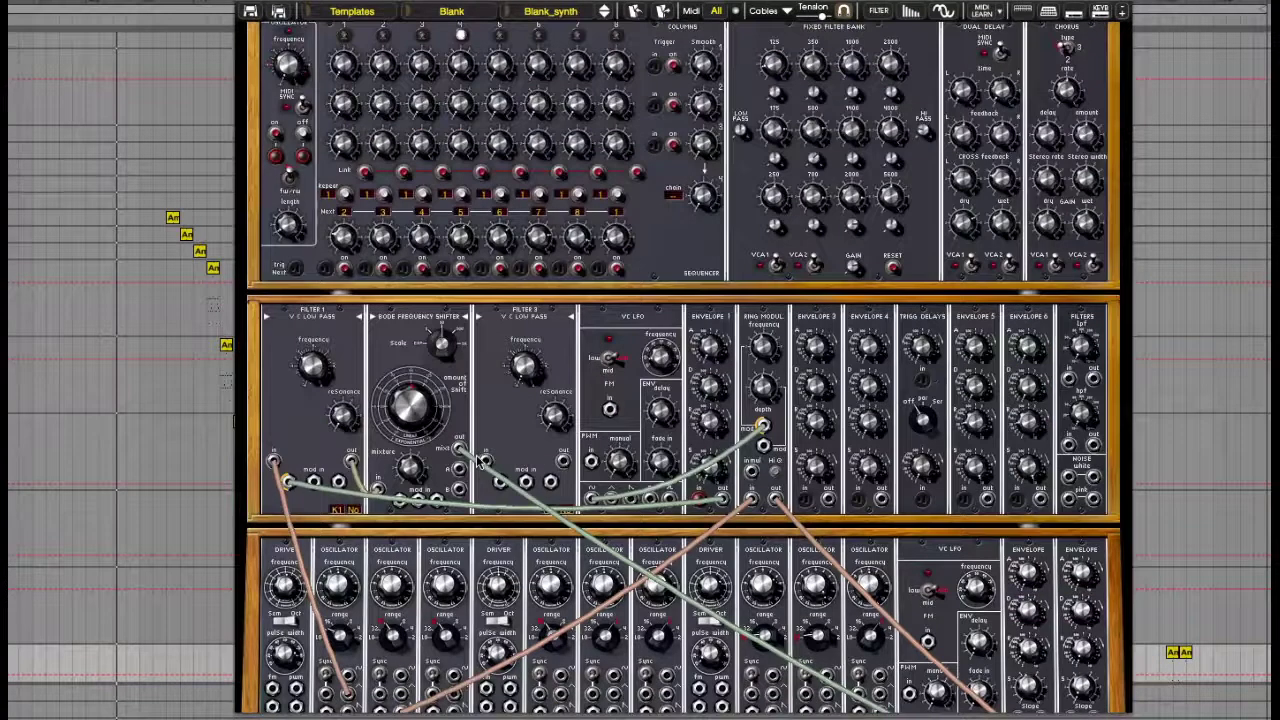
pyautogui.scroll(-3, 330, 320)
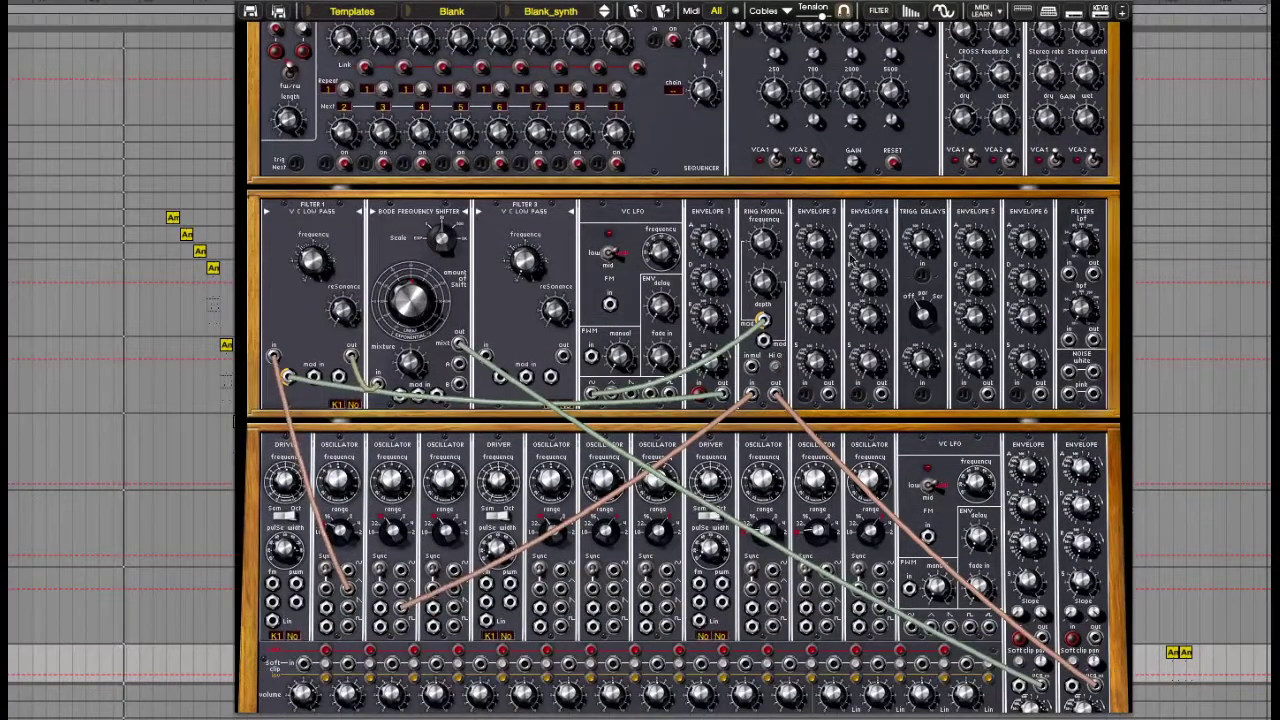
pyautogui.scroll(4, 608, 586)
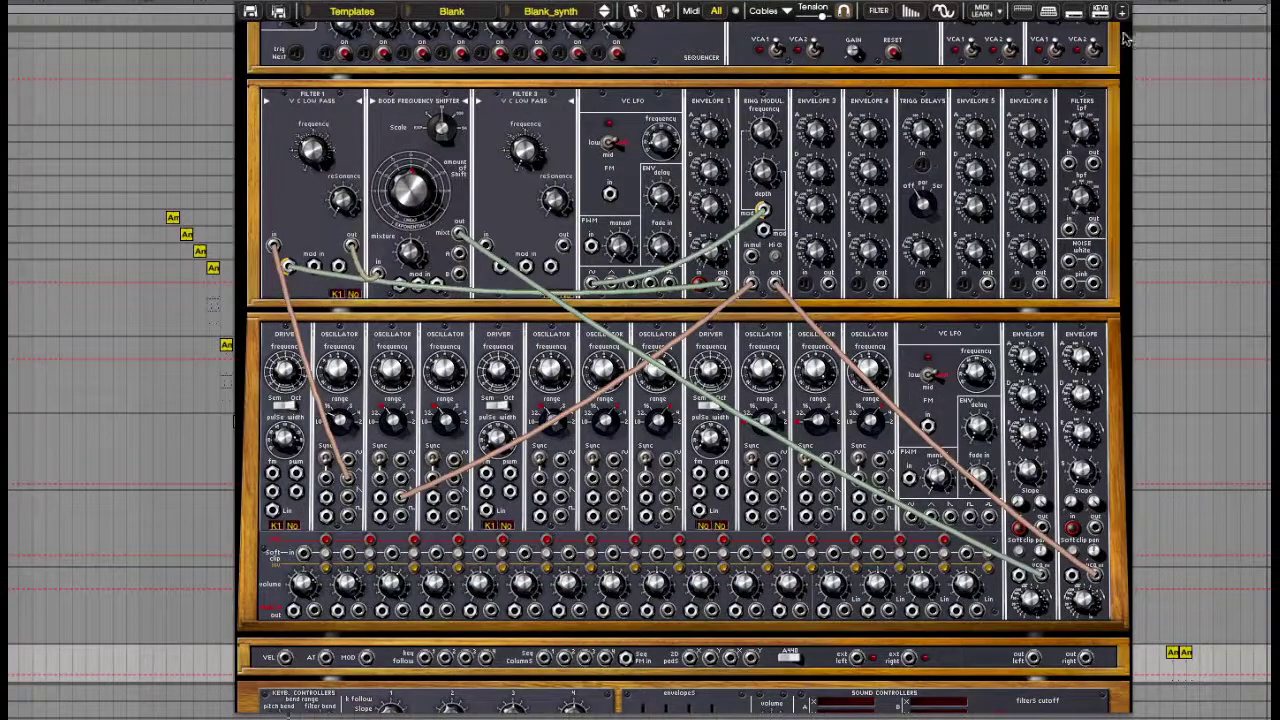
# Load the Blank_synth preset from the Templates > Blank bank.
pyautogui.click(312, 13)
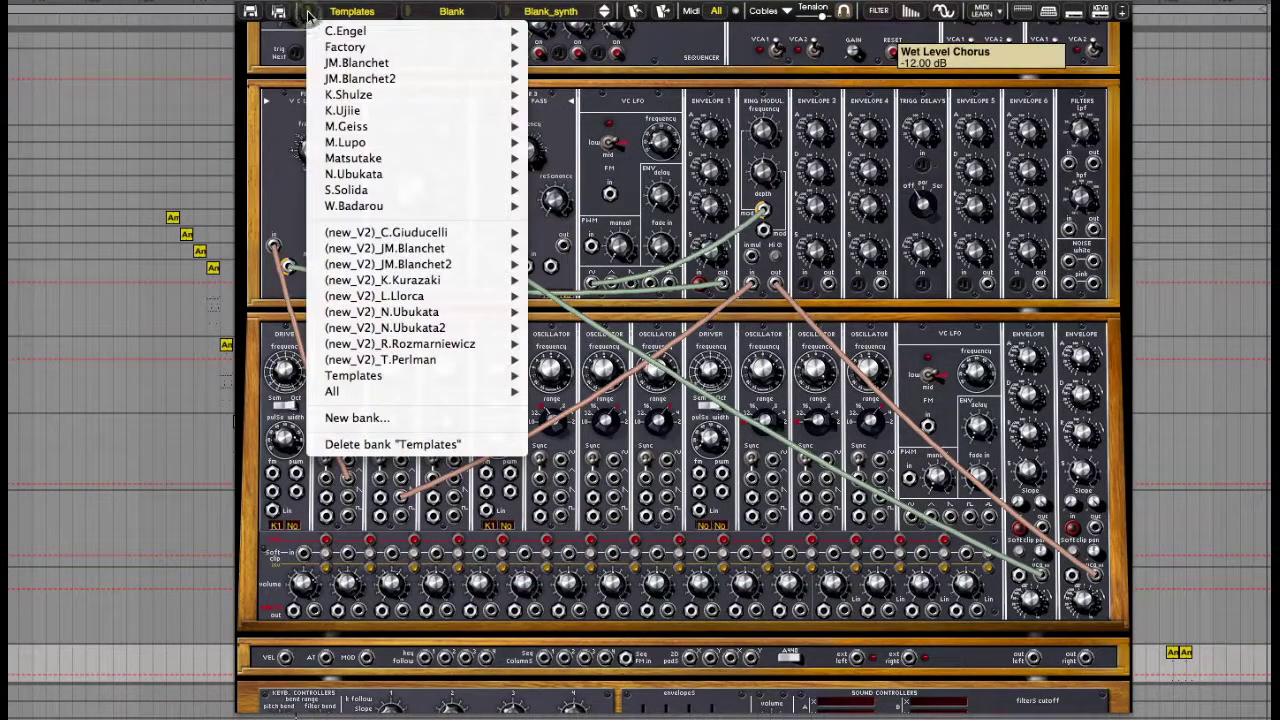
pyautogui.moveTo(380, 376)
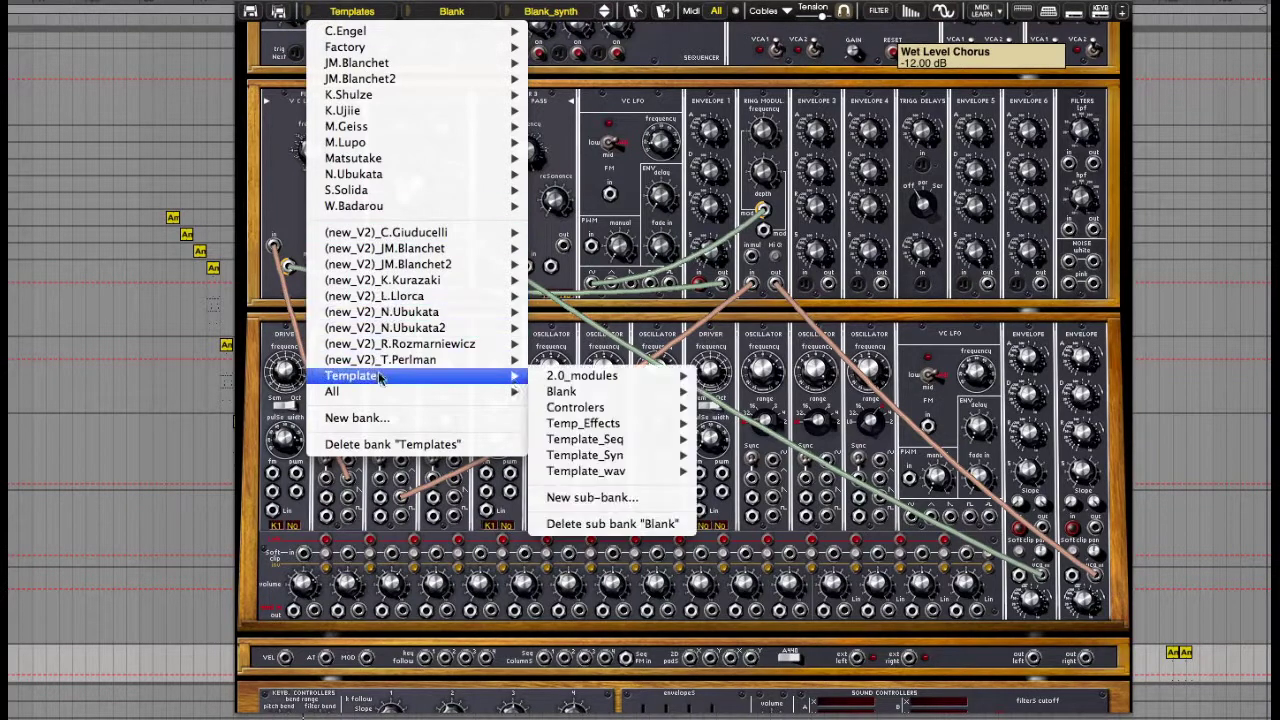
pyautogui.moveTo(601, 398)
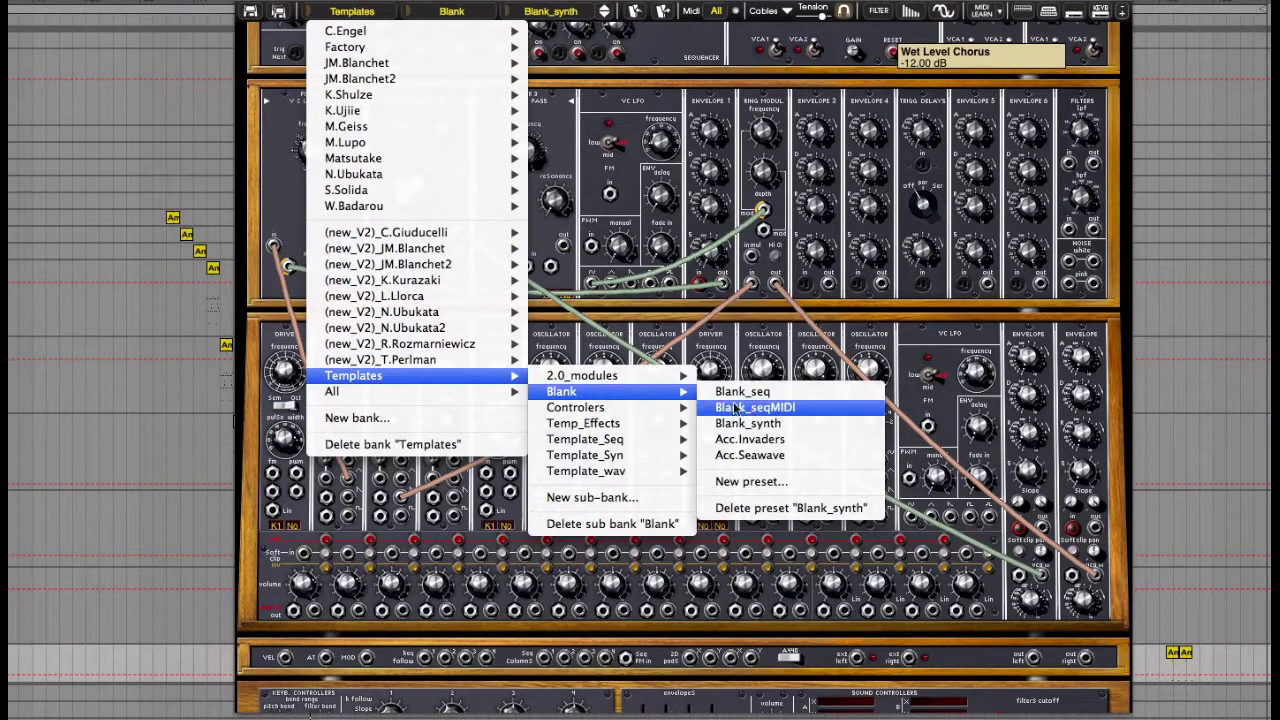
pyautogui.click(778, 425)
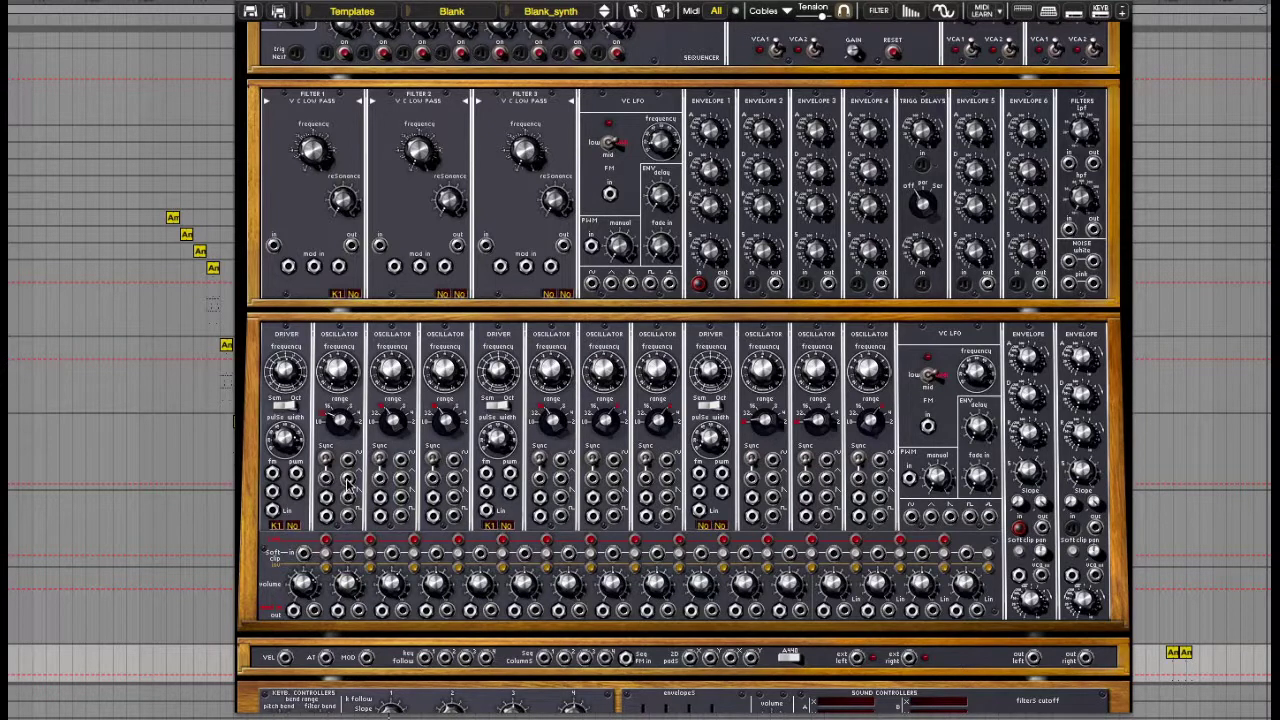
# Cable oscillator 1 into Filter 1's input, and Filter 1's output into the lower-right VCA.
pyautogui.moveTo(347, 479); pyautogui.dragTo(276, 249)
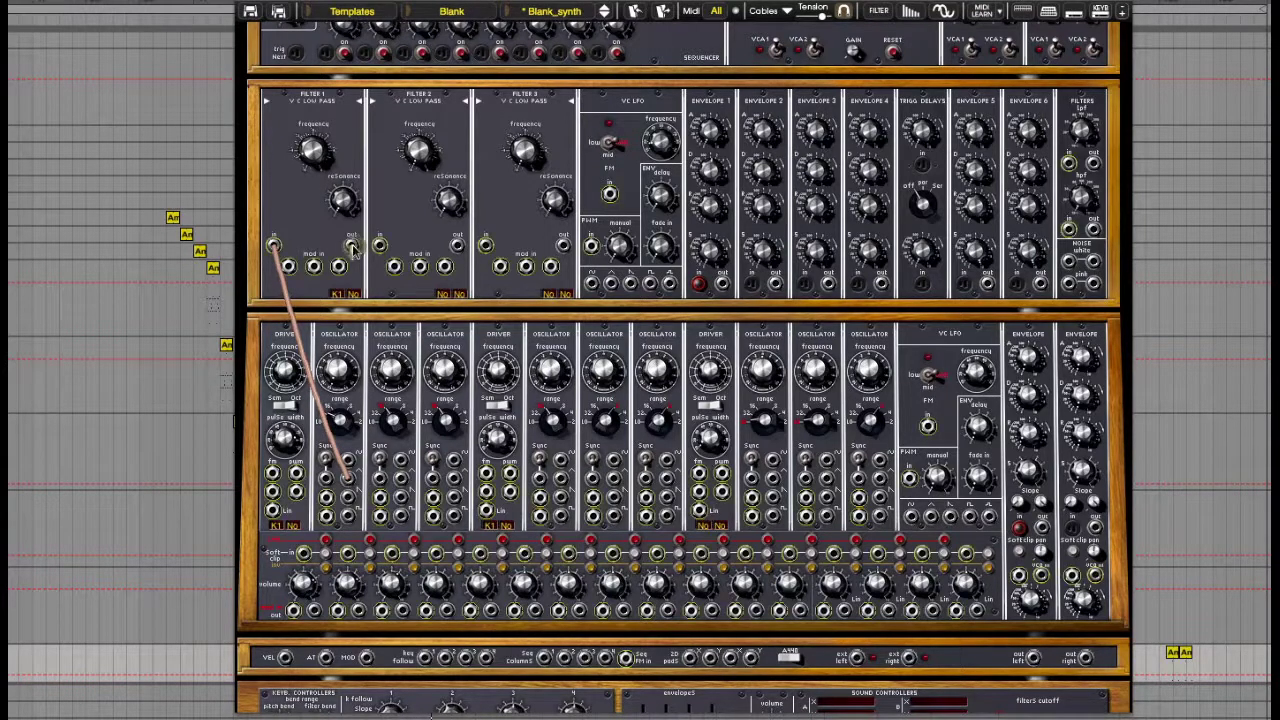
pyautogui.moveTo(352, 246); pyautogui.dragTo(1019, 576)
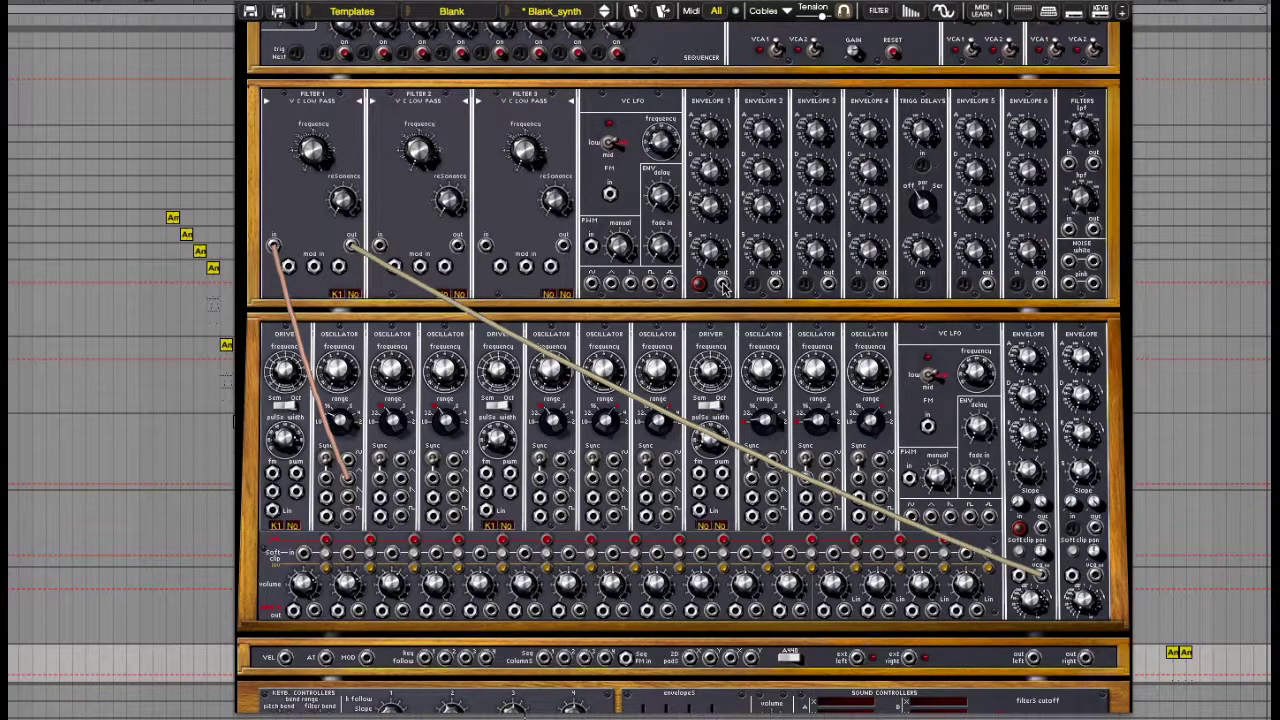
# Patch Envelope 1 into Filter 1's mod input, set its amount, and raise cutoff to ~3320 Hz.
pyautogui.moveTo(724, 284); pyautogui.dragTo(313, 265)
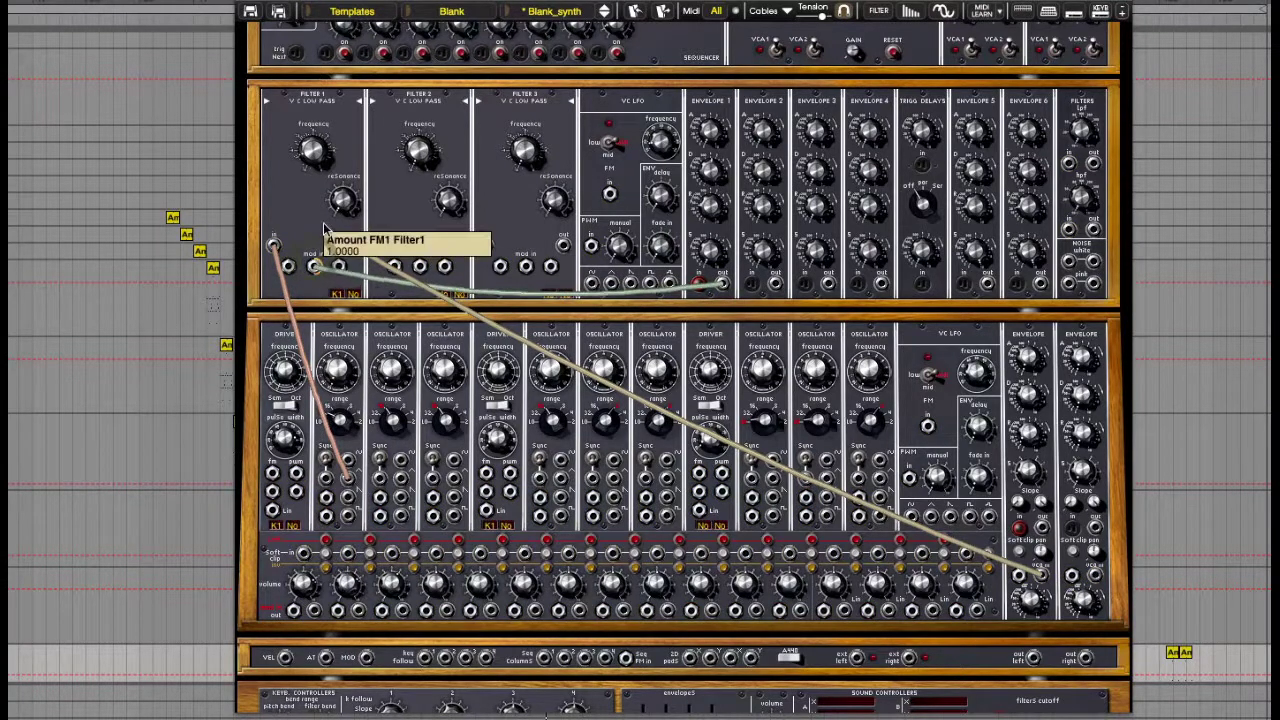
pyautogui.moveTo(310, 298); pyautogui.dragTo(295, 342)
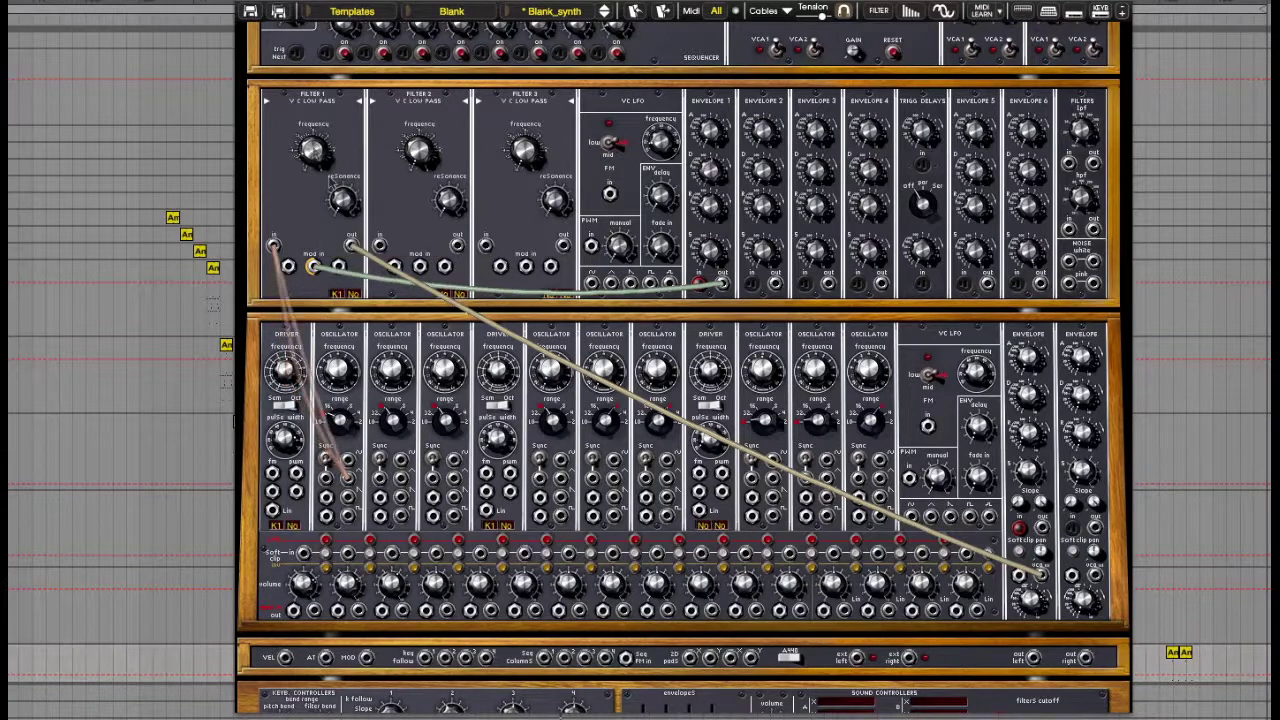
pyautogui.moveTo(316, 131); pyautogui.dragTo(311, 134)
# Set Envelope 1's decay to about 60.78 ms and attack to 0.00 ms.
pyautogui.moveTo(711, 170)
pyautogui.mouseDown()
pyautogui.moveTo(725, 73)
pyautogui.moveTo(733, 162)
pyautogui.moveTo(716, 166)
pyautogui.mouseUp()
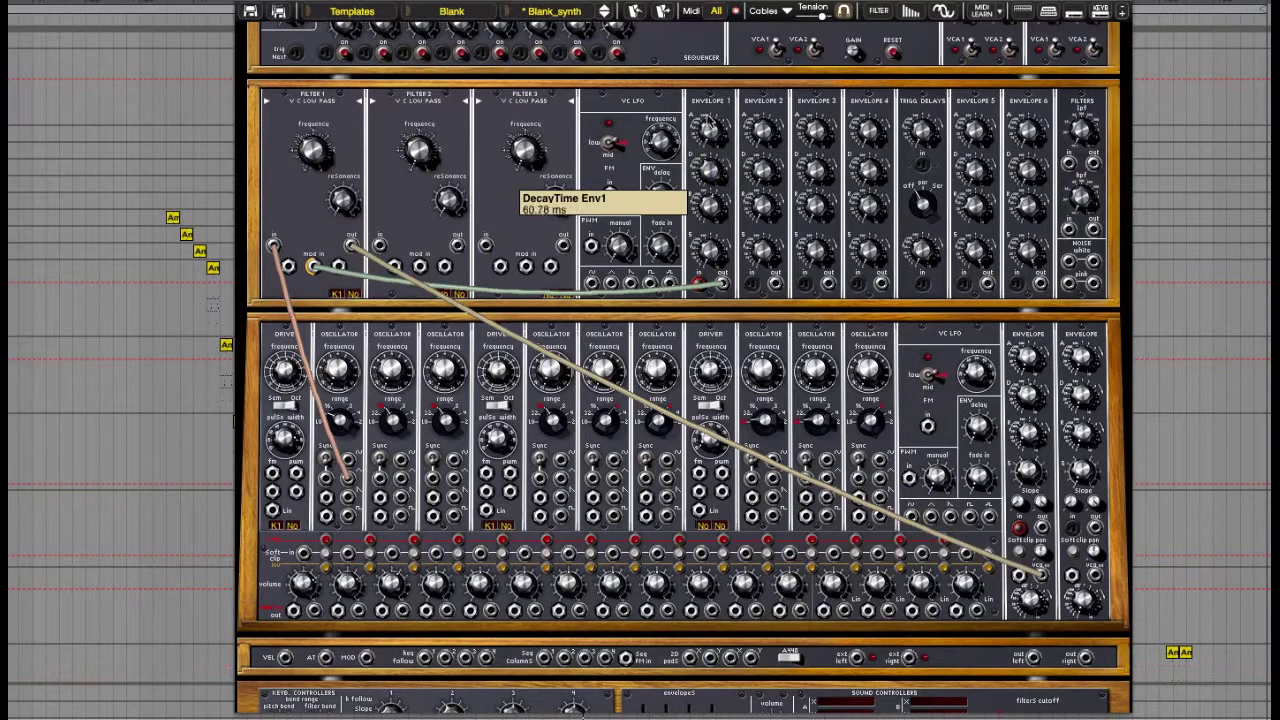
pyautogui.moveTo(712, 167); pyautogui.dragTo(712, 205)
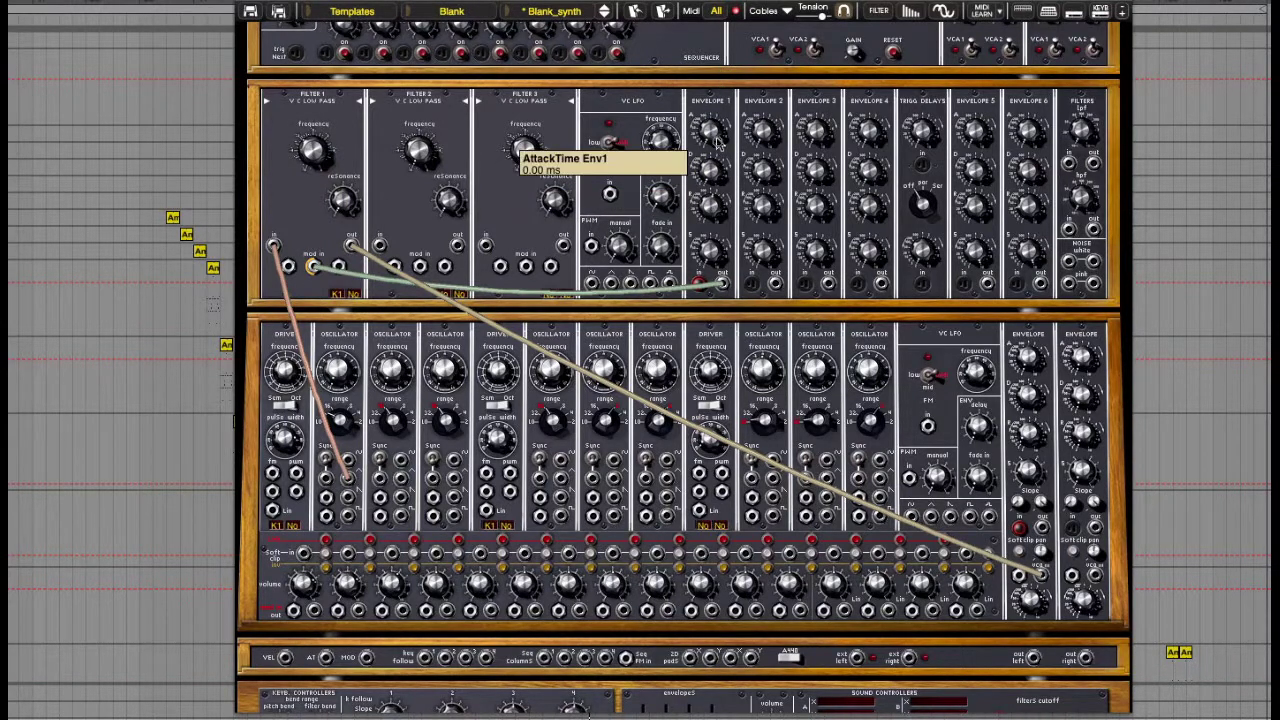
pyautogui.moveTo(716, 140); pyautogui.dragTo(724, 222)
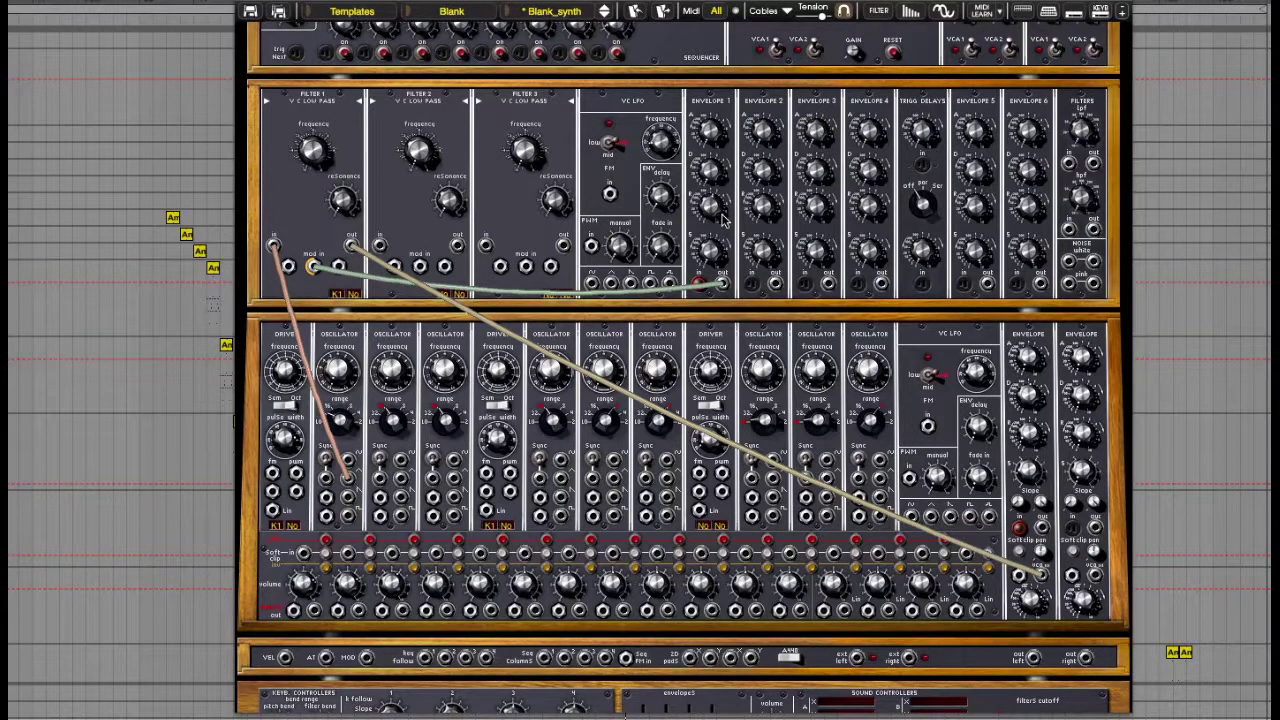
# Cycle Filter 2 through its filter types, then replace it with the Bode shifter module.
pyautogui.click(420, 104)
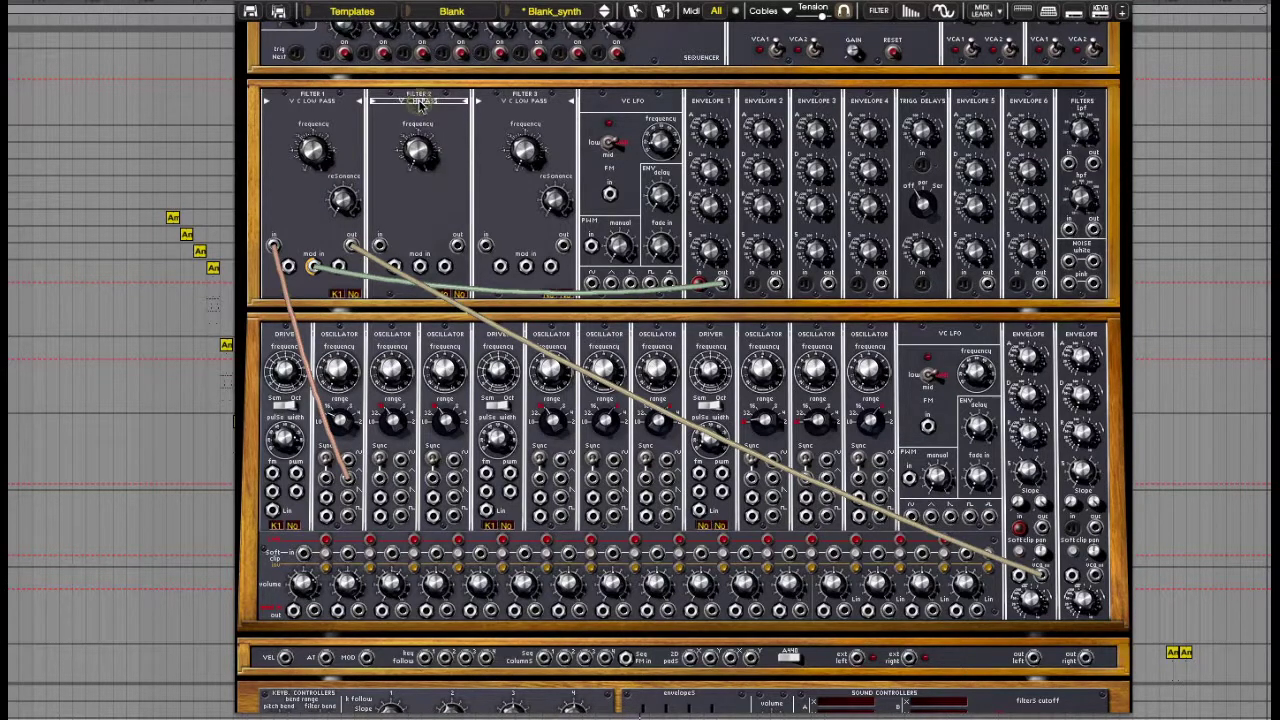
pyautogui.click(421, 104)
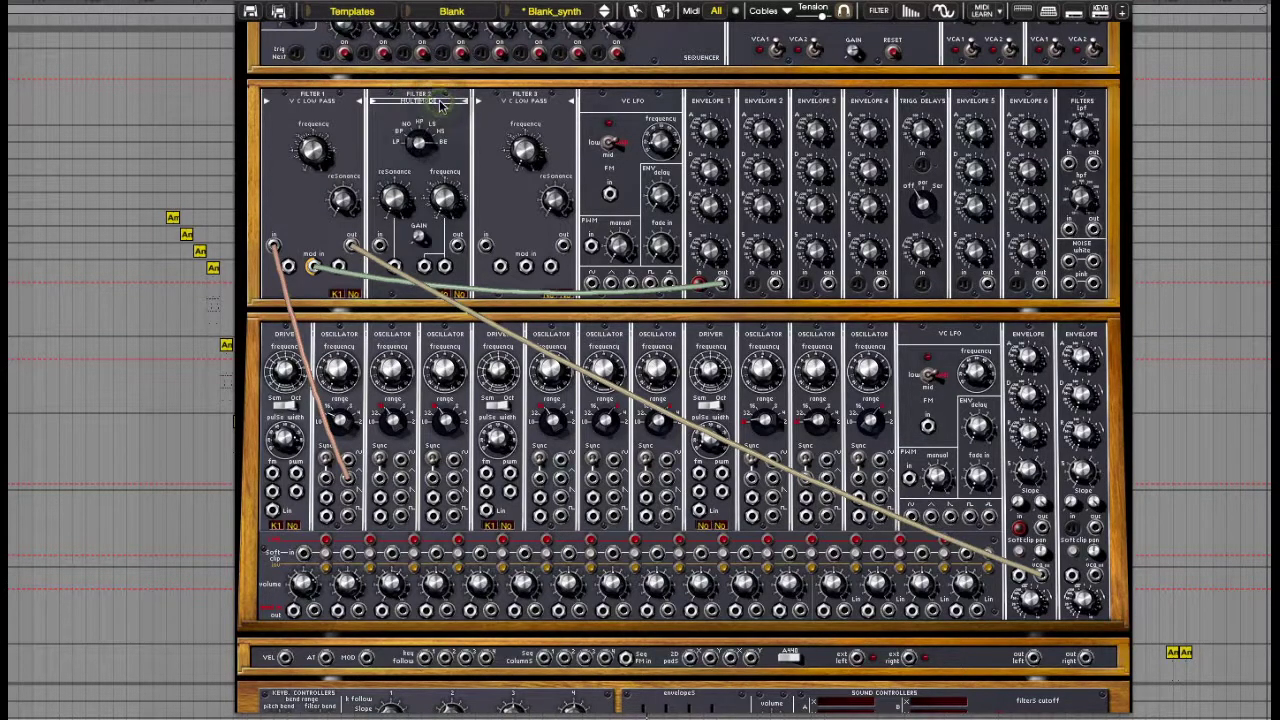
pyautogui.click(440, 104)
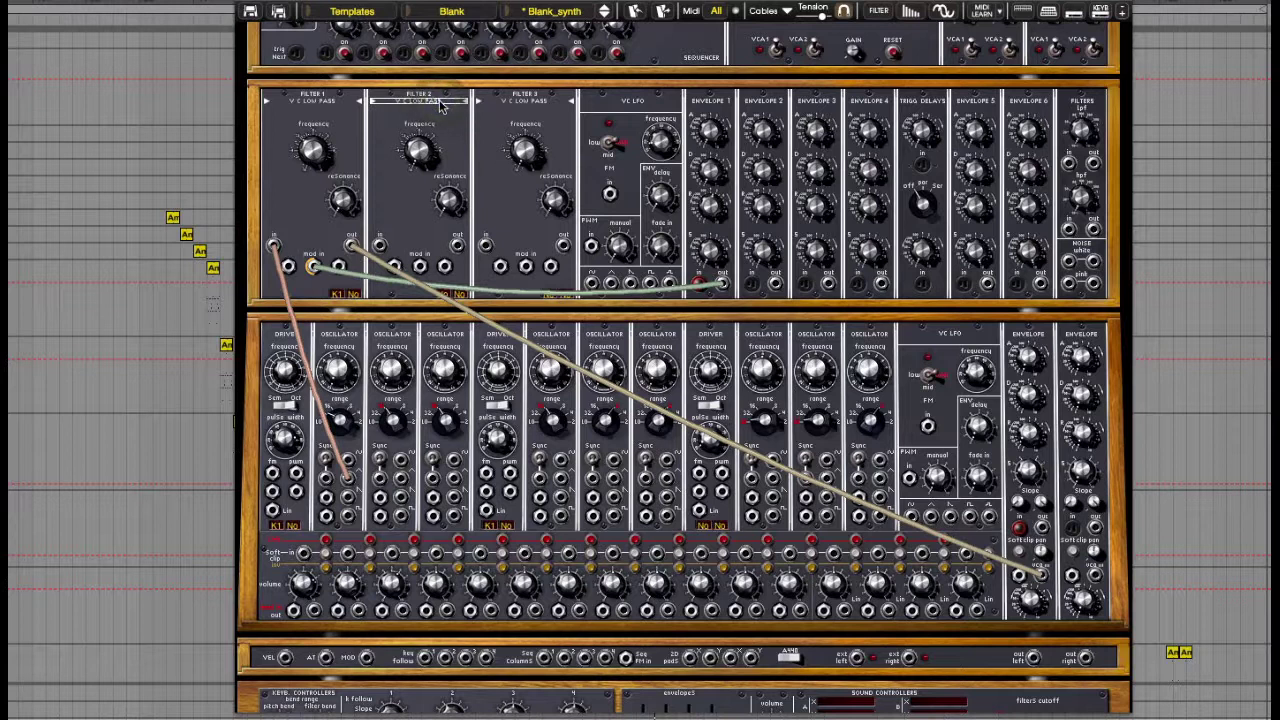
pyautogui.click(440, 104)
pyautogui.click(424, 98)
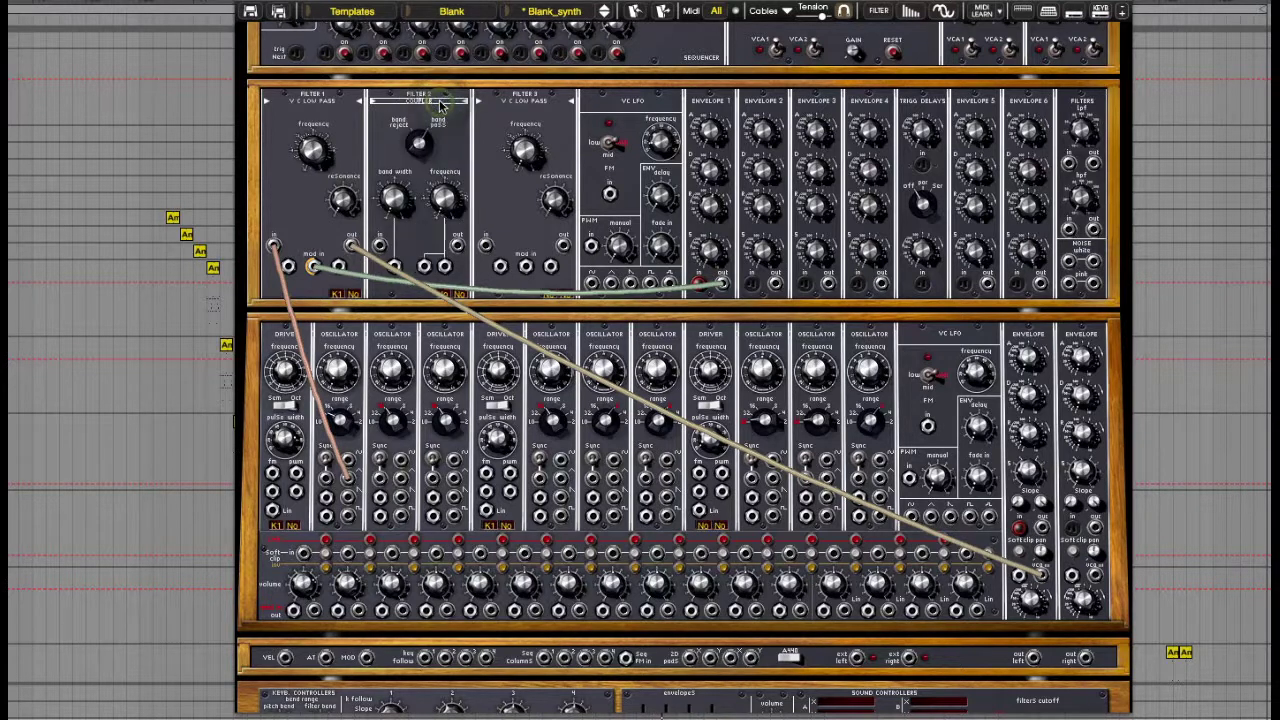
pyautogui.click(424, 98)
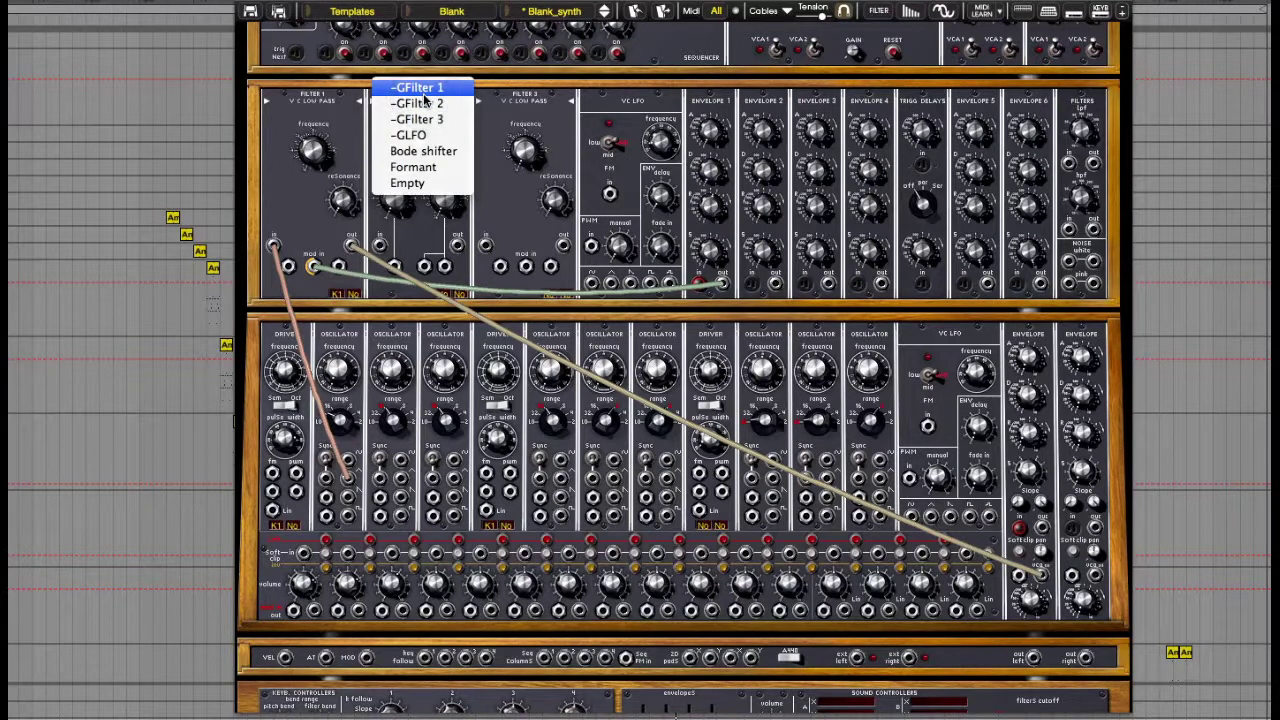
pyautogui.click(445, 155)
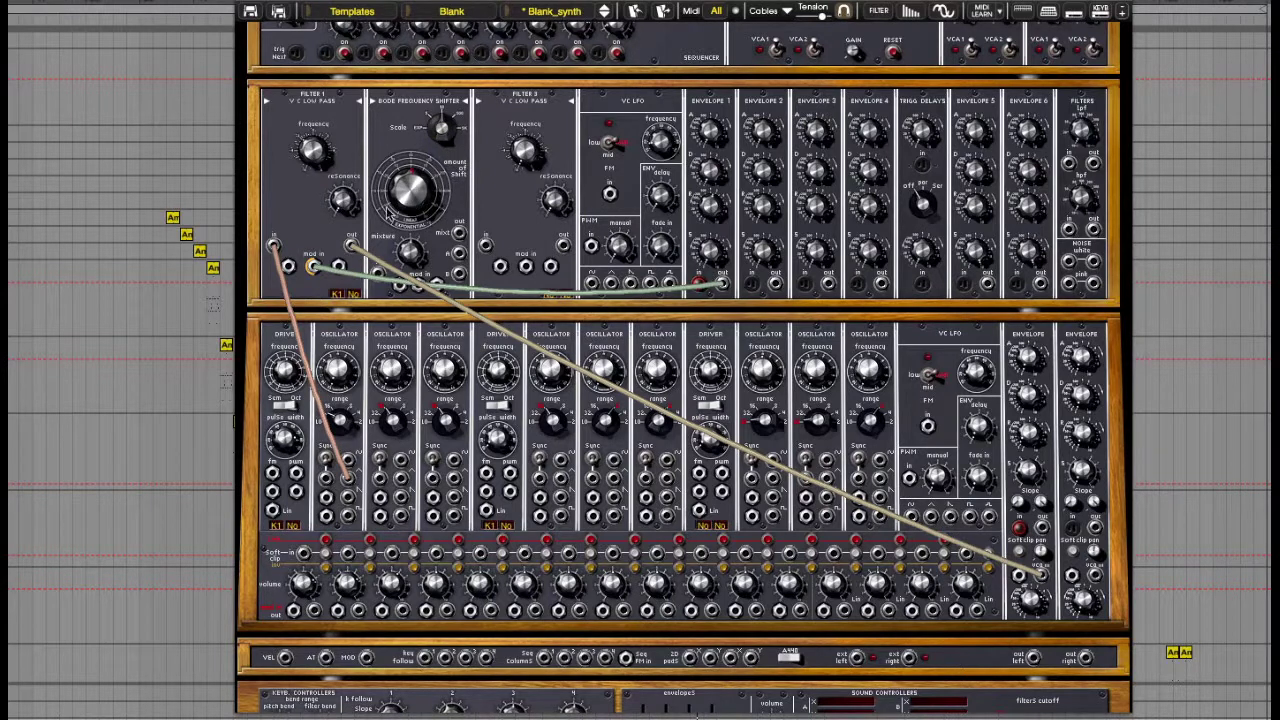
# Remove Filter 1's VCA cable, patch it into the Bode shifter, and send the Bode mix to VCA 1.
pyautogui.rightClick(352, 250)
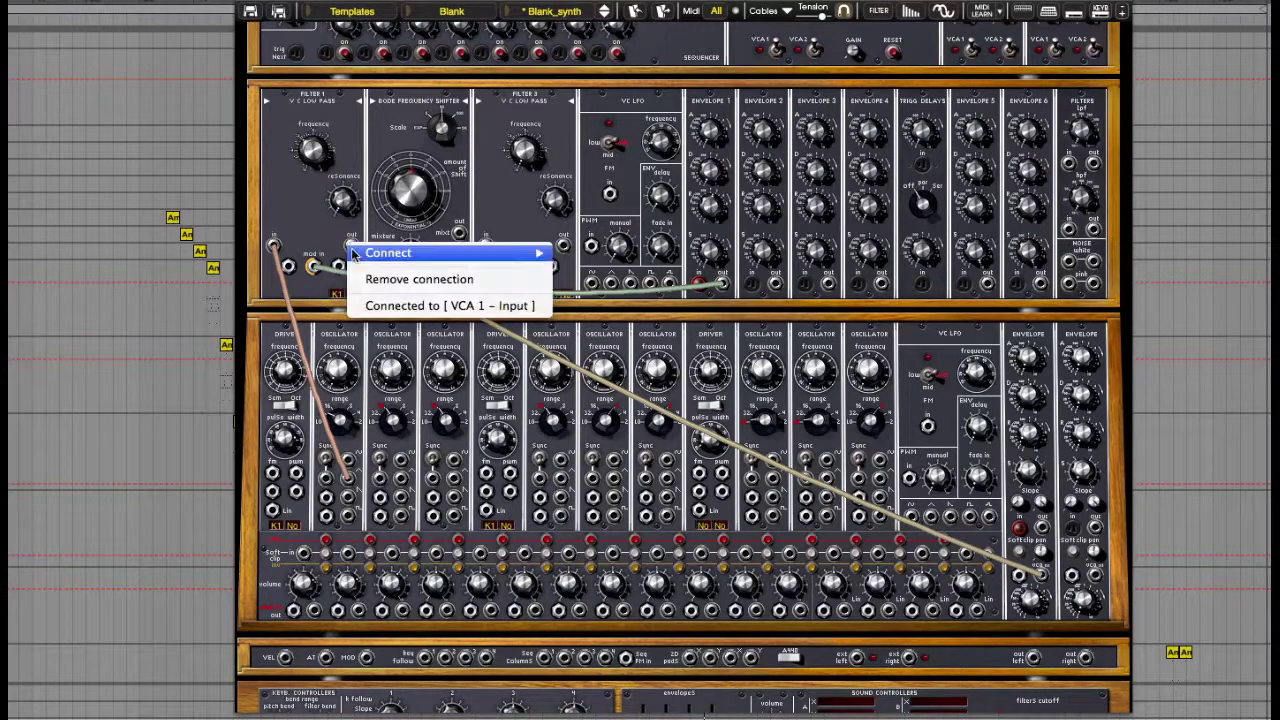
pyautogui.click(386, 282)
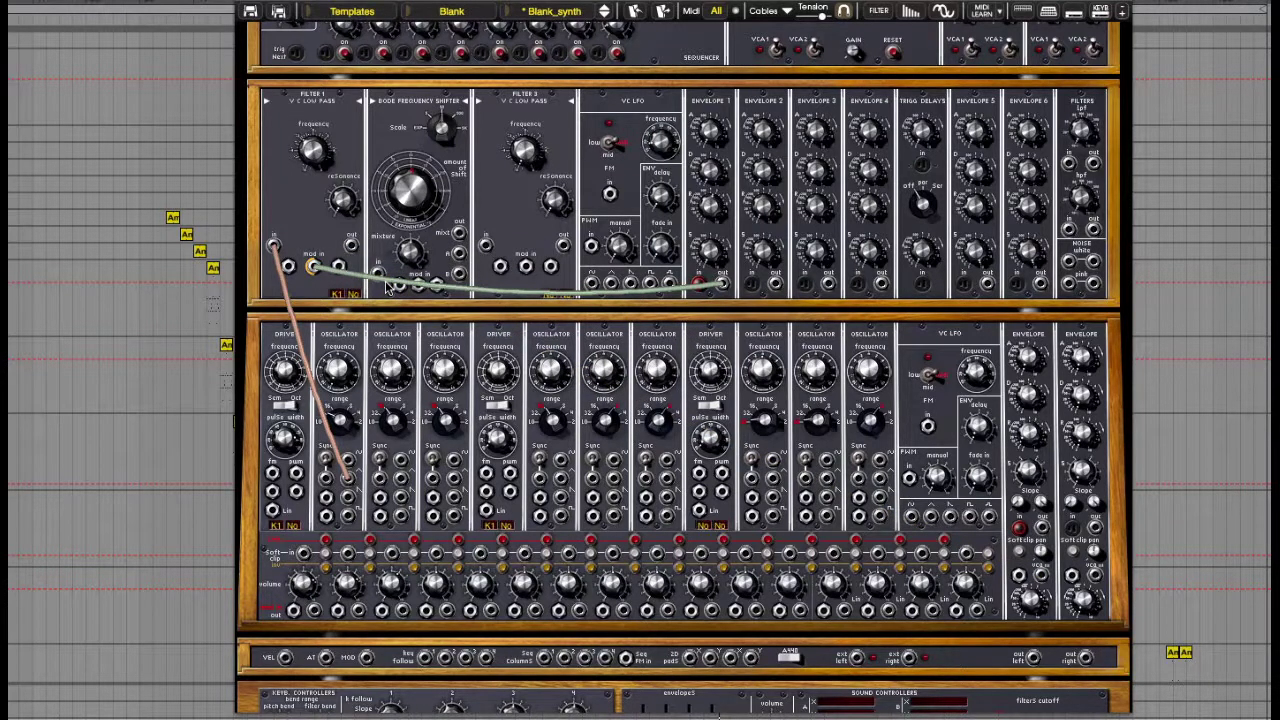
pyautogui.moveTo(352, 247); pyautogui.dragTo(380, 280)
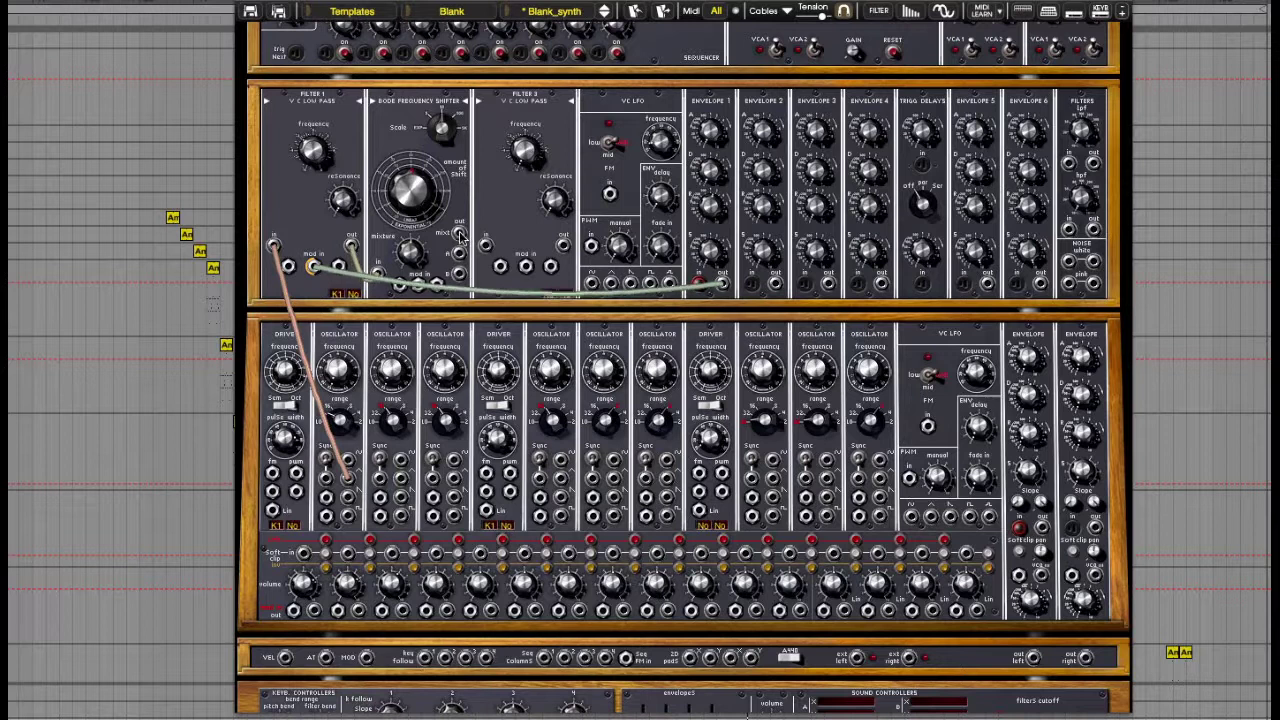
pyautogui.moveTo(461, 236); pyautogui.dragTo(1030, 578)
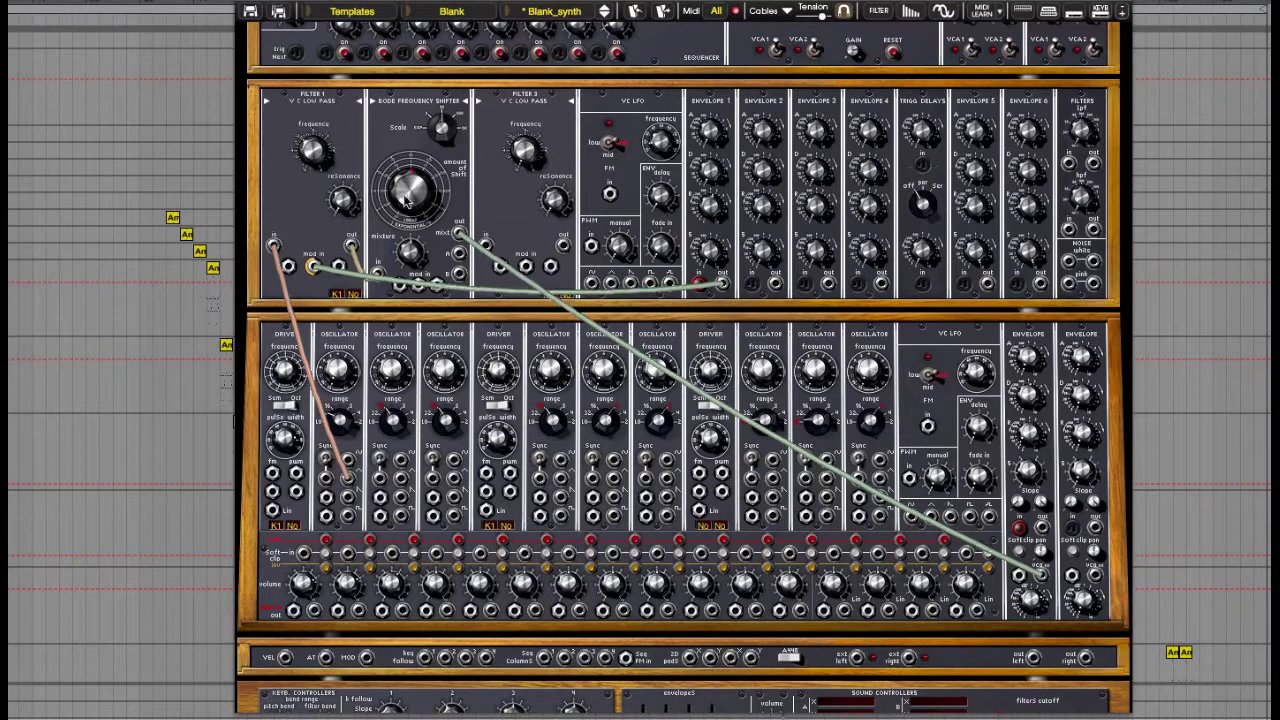
# Turn the Bode shifter's amount-of-shift knob until it reads about 28.12 Hz.
pyautogui.moveTo(410, 165)
pyautogui.moveTo(410, 165); pyautogui.dragTo(409, 178)
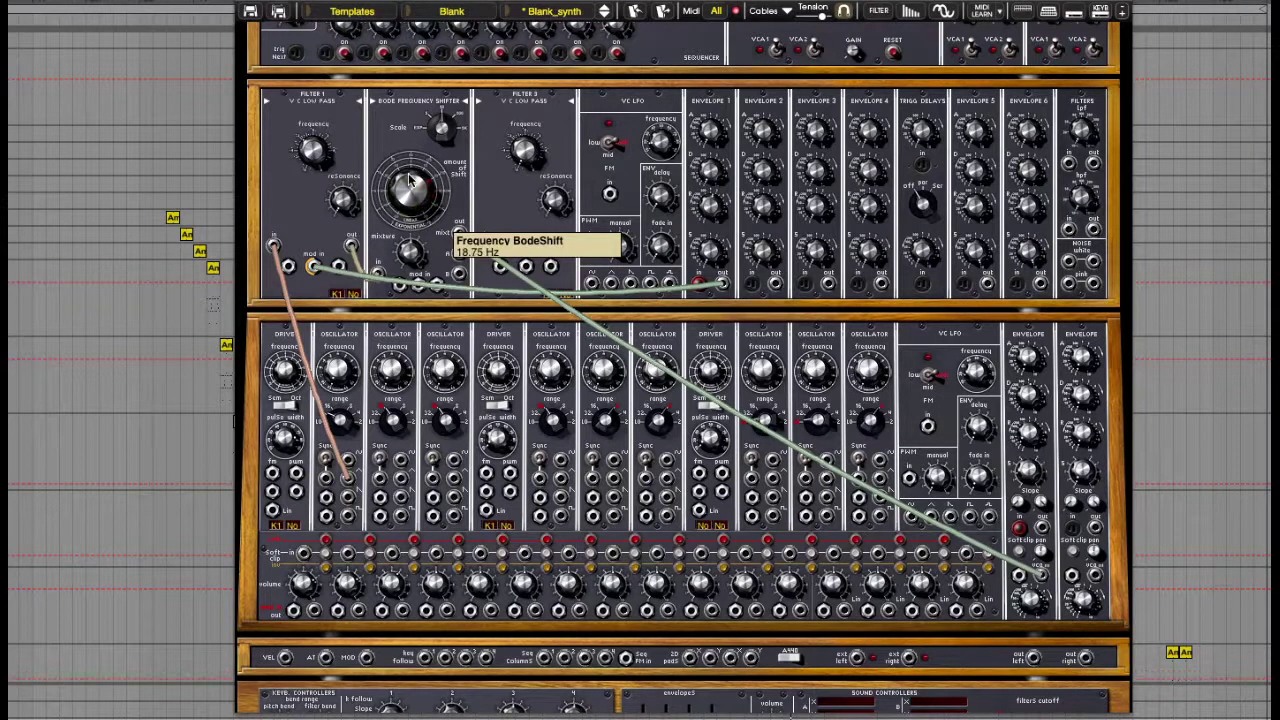
pyautogui.moveTo(440, 120)
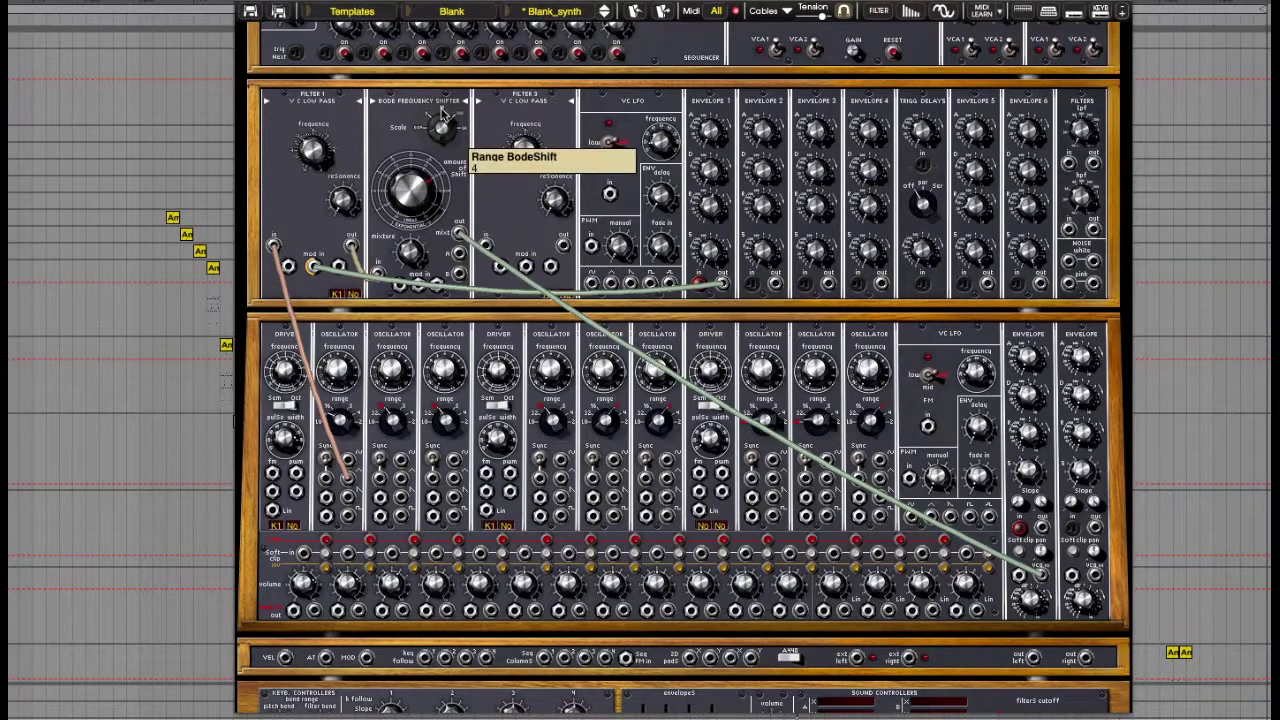
pyautogui.moveTo(425, 206); pyautogui.dragTo(410, 215)
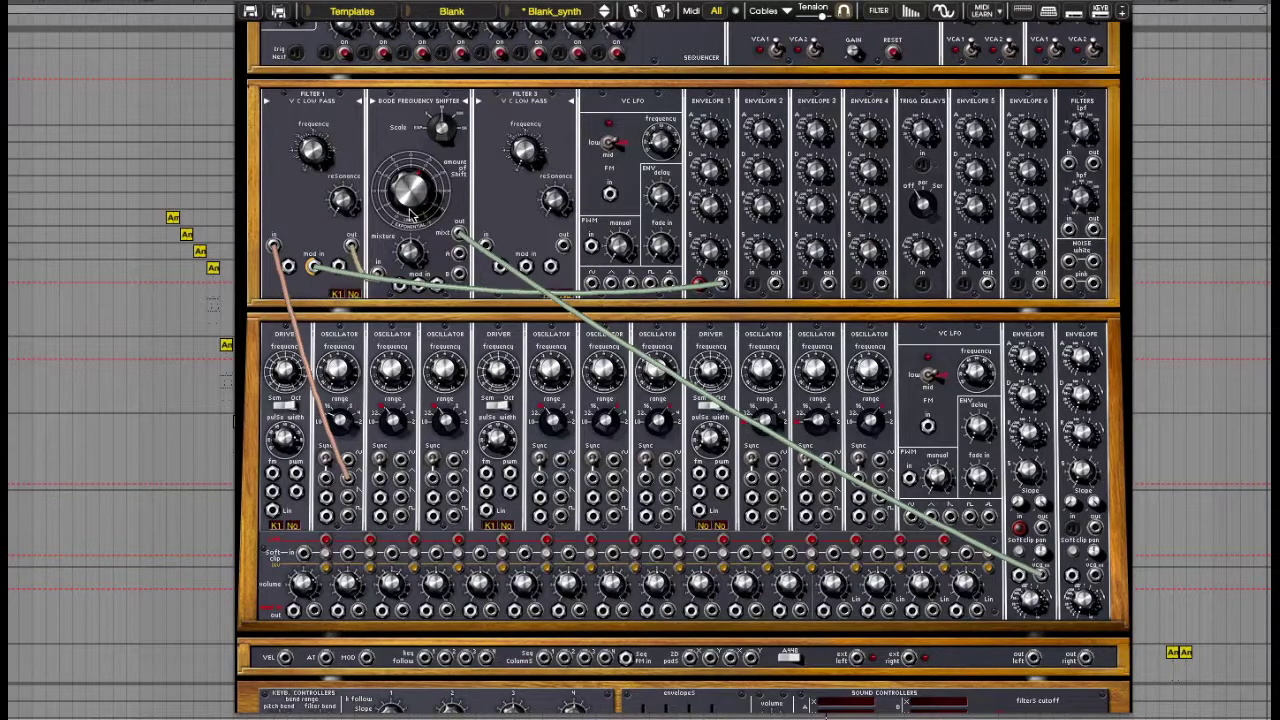
# Swap the Envelope 2 slot for RingMod and cable the second oscillator into its input.
pyautogui.click(766, 103)
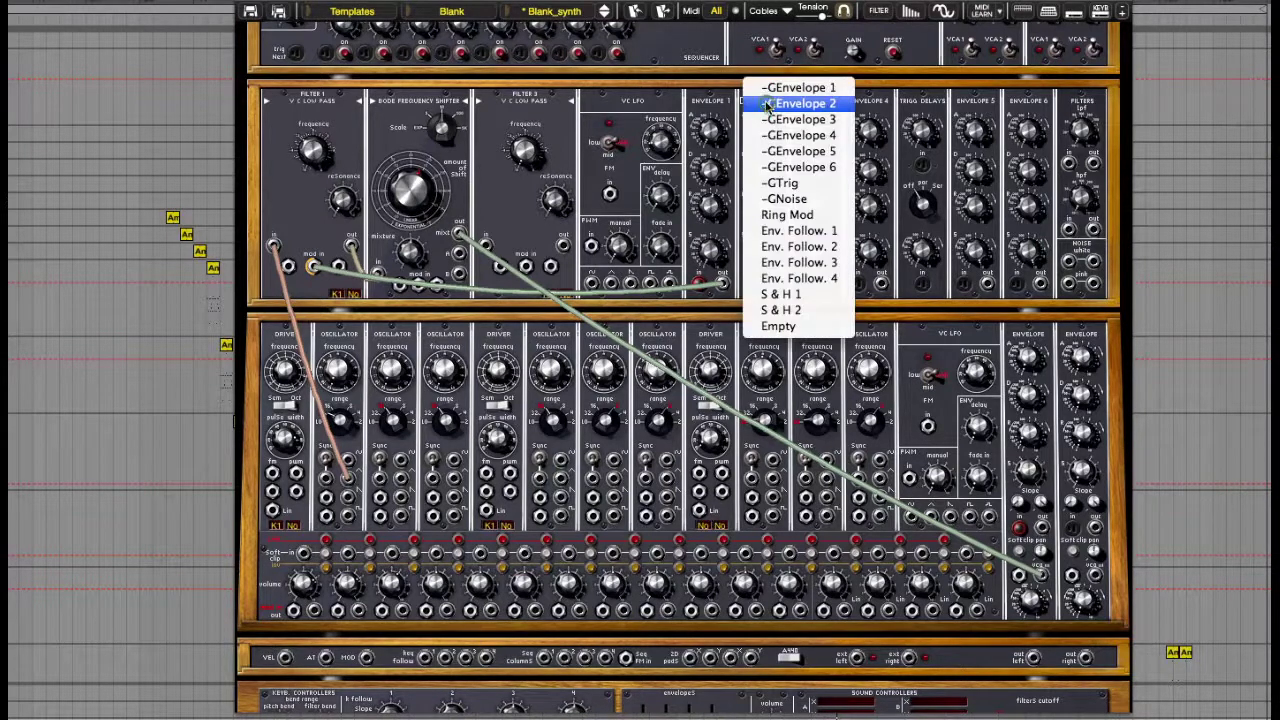
pyautogui.click(786, 215)
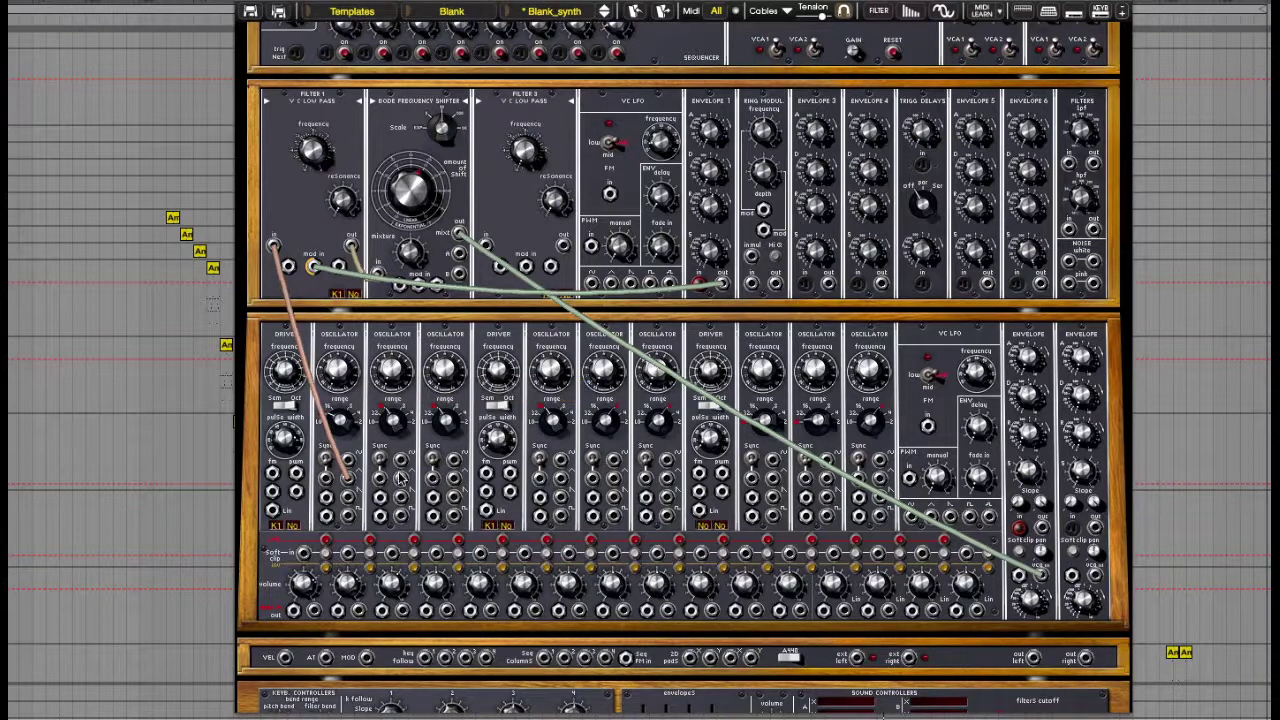
pyautogui.moveTo(401, 497); pyautogui.dragTo(753, 285)
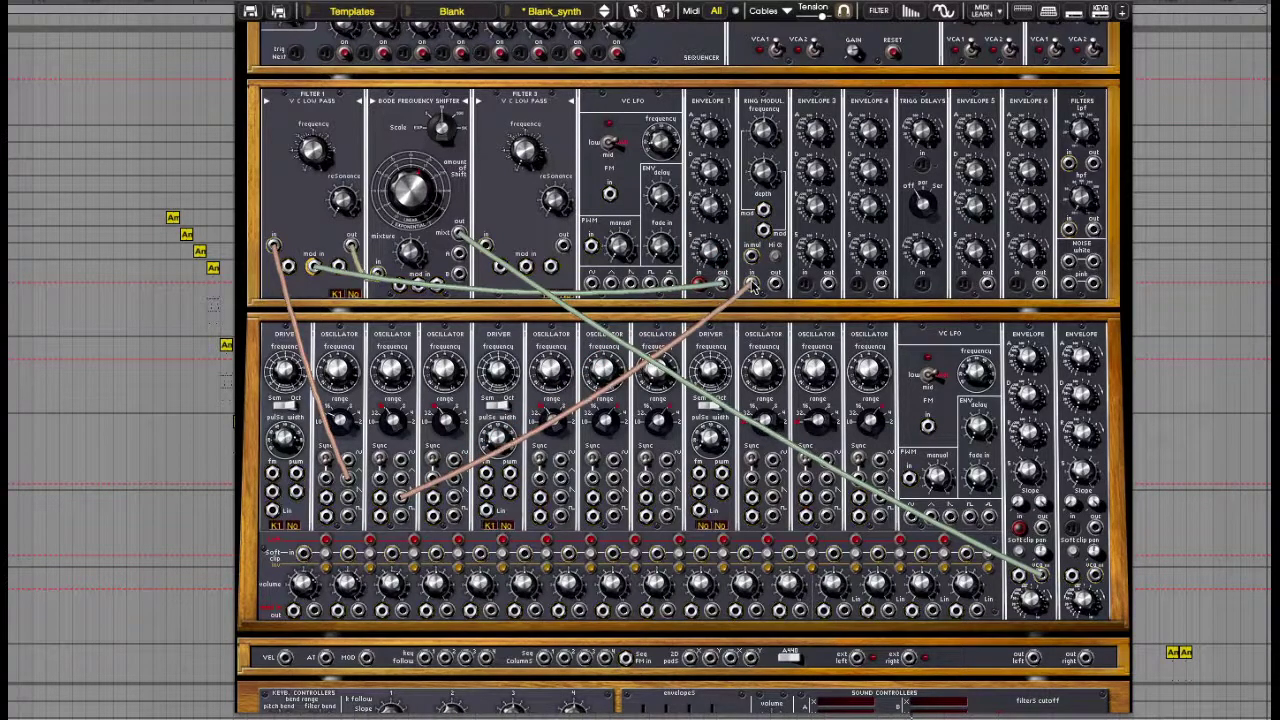
# Cable the ring modulator's output jack into VCA 2's input.
pyautogui.moveTo(775, 285); pyautogui.dragTo(1098, 578)
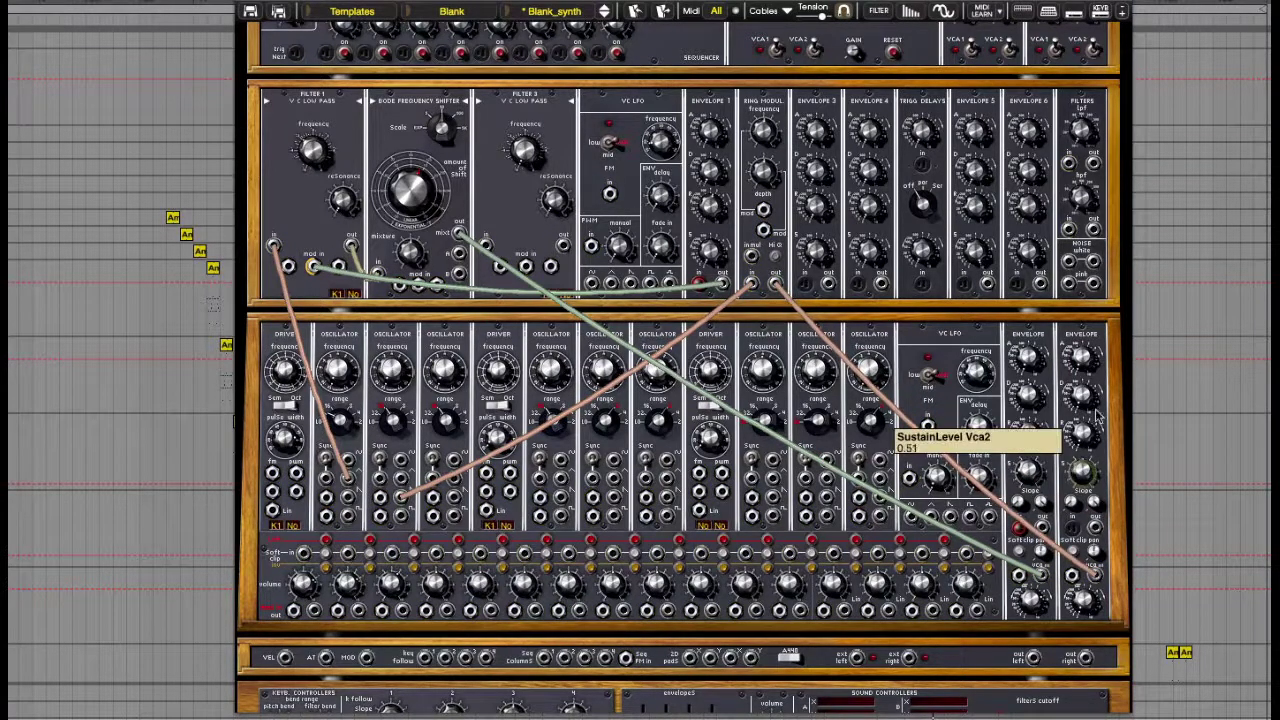
pyautogui.rightClick(1070, 527)
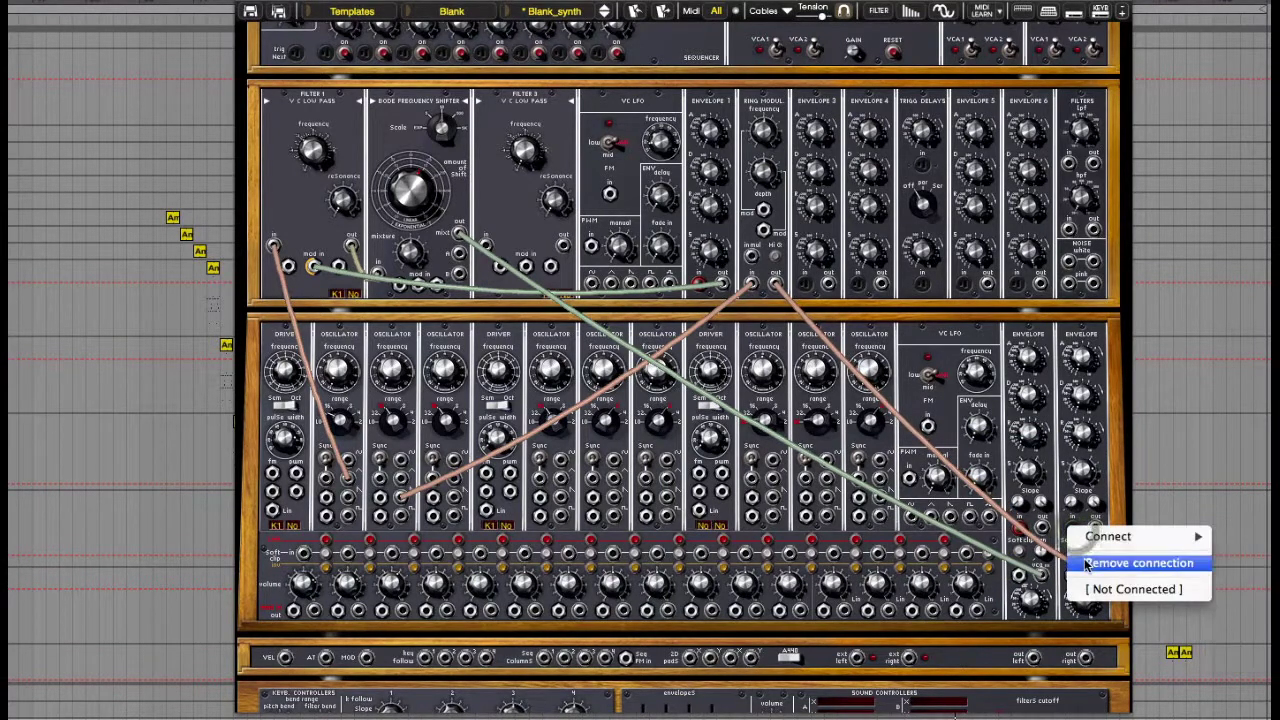
# Connect the Keyboard to VCA 2's input jack via the Connect submenu.
pyautogui.moveTo(1093, 537)
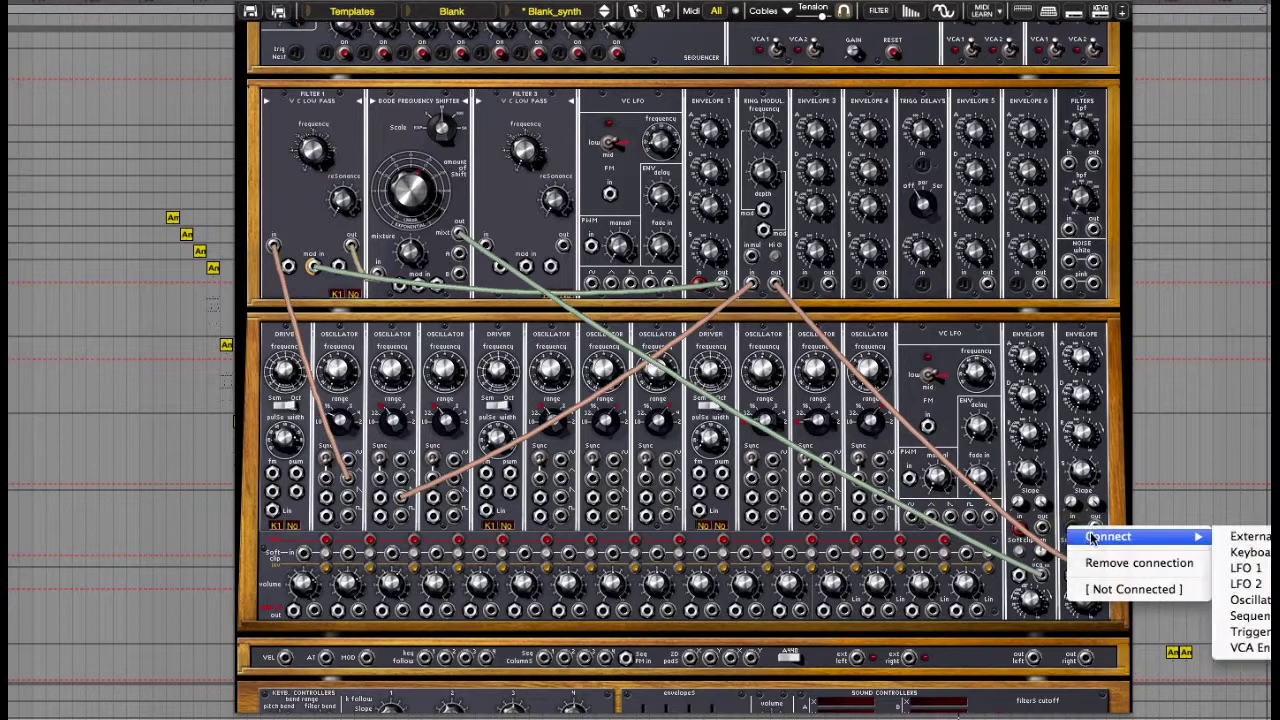
pyautogui.click(1246, 552)
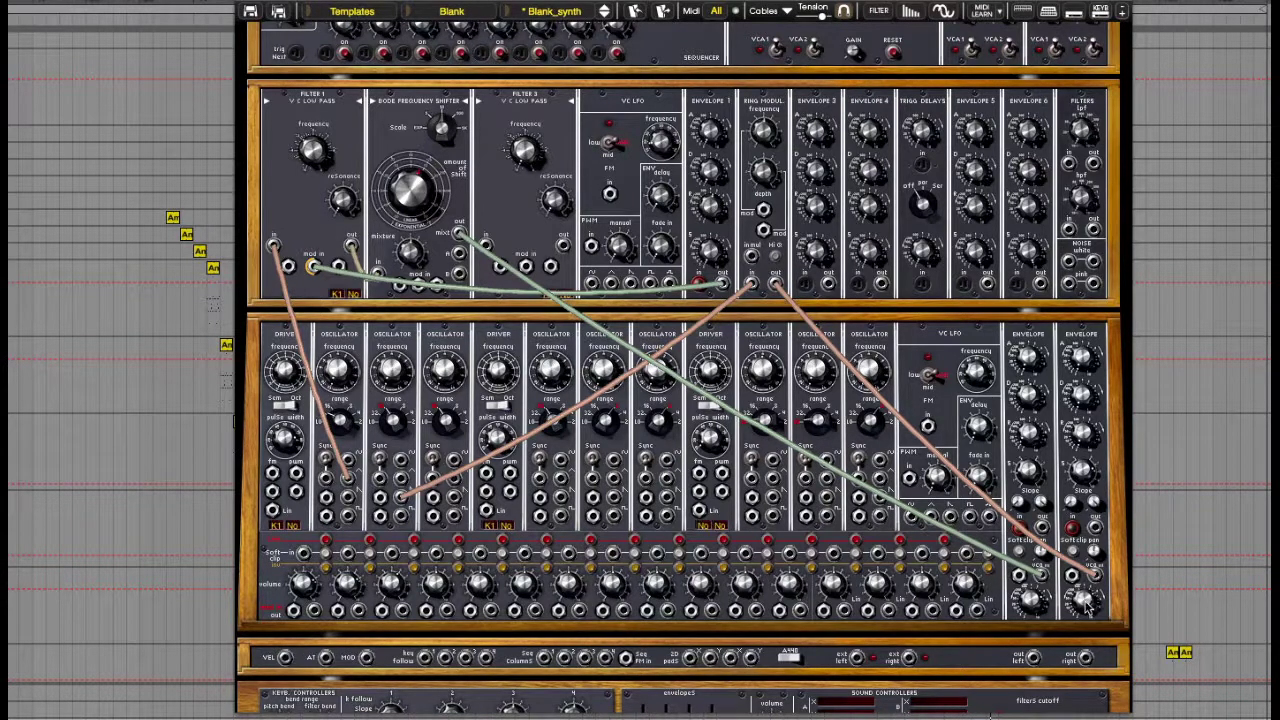
# Set VCA 2's release to about 80 ms and the ring modulator frequency to ~1785.71 Hz.
pyautogui.moveTo(1088, 603)
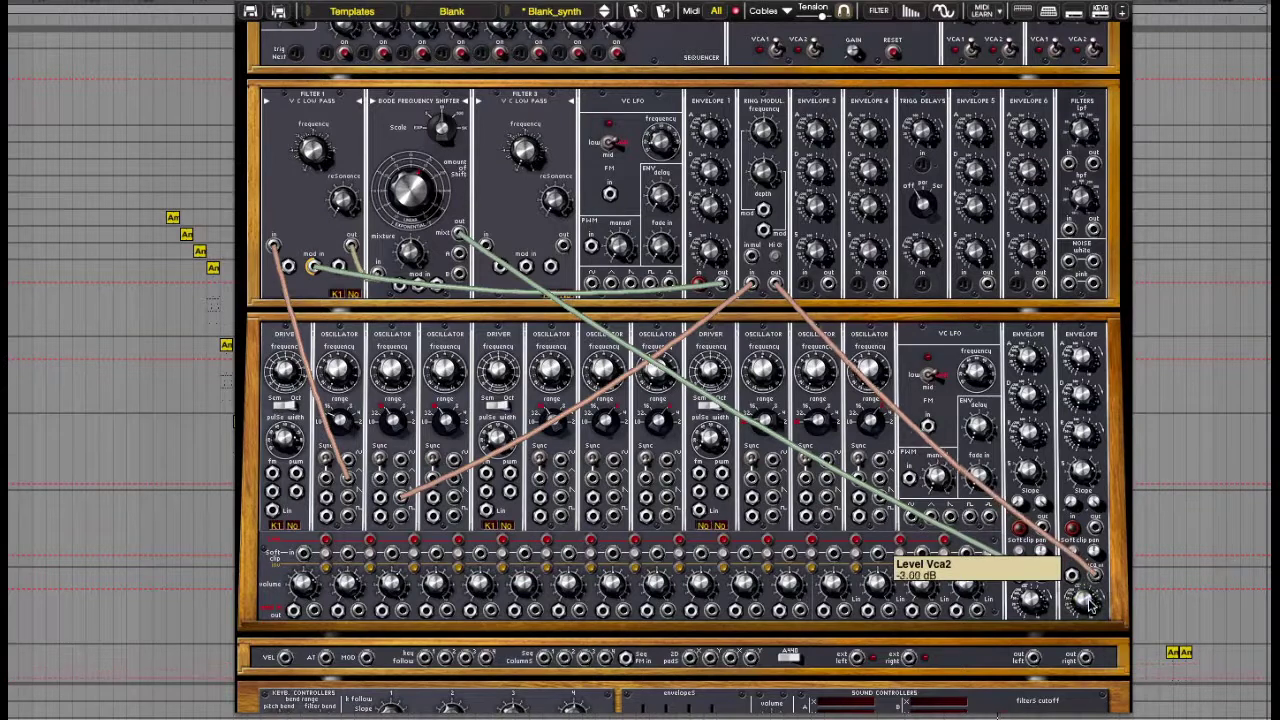
pyautogui.moveTo(1082, 400)
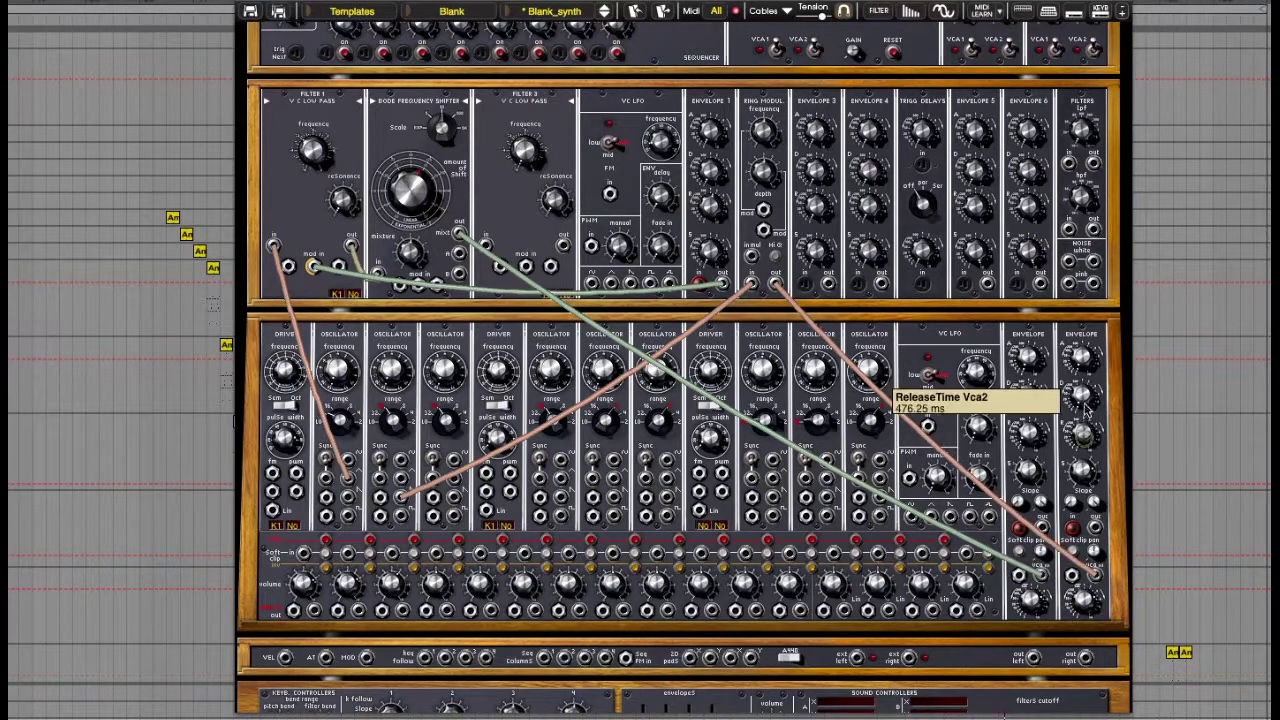
pyautogui.moveTo(1082, 400); pyautogui.dragTo(1082, 440)
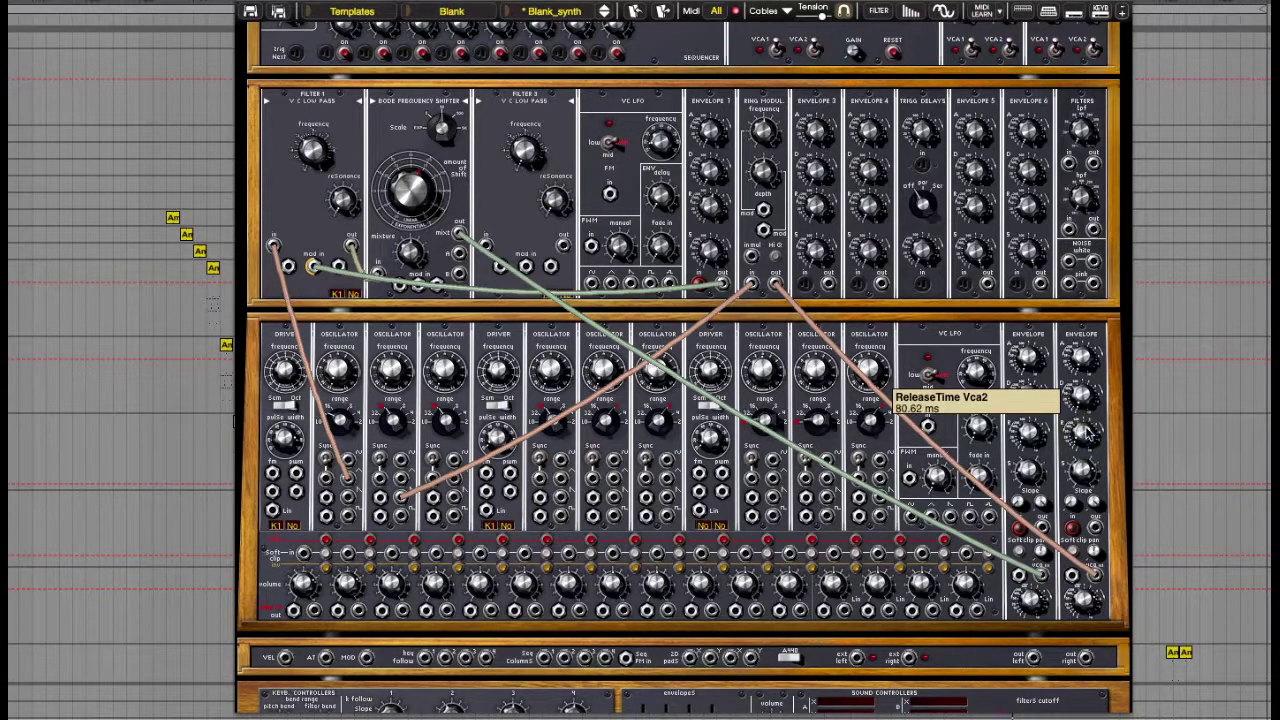
pyautogui.moveTo(768, 143)
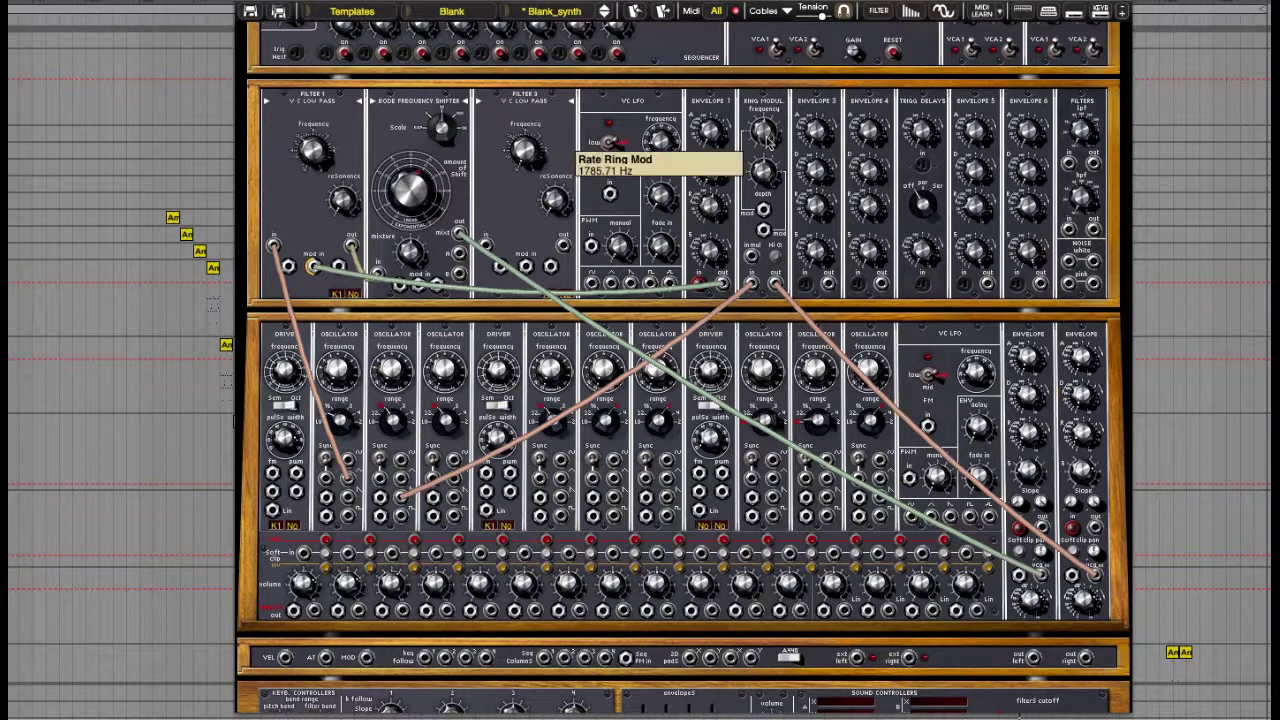
pyautogui.moveTo(768, 143); pyautogui.dragTo(769, 125)
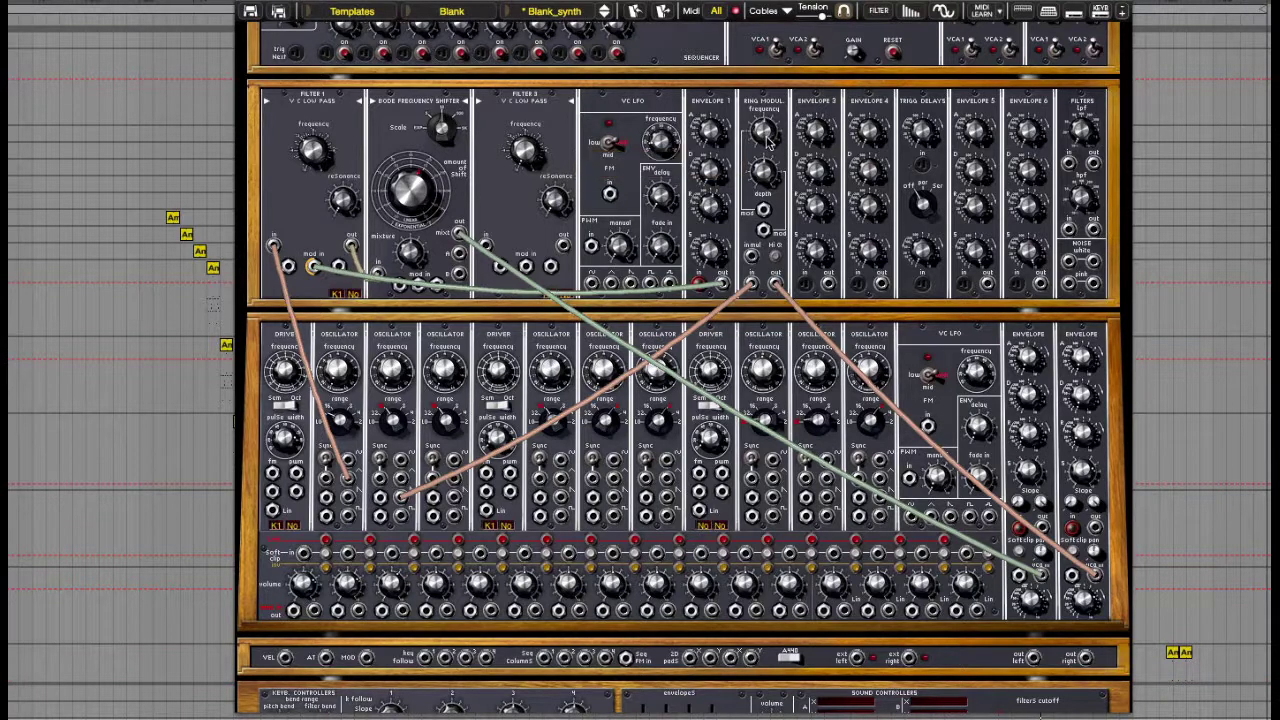
# Retune Filter 1's cutoff frequency and resonance.
pyautogui.moveTo(320, 155); pyautogui.dragTo(325, 110)
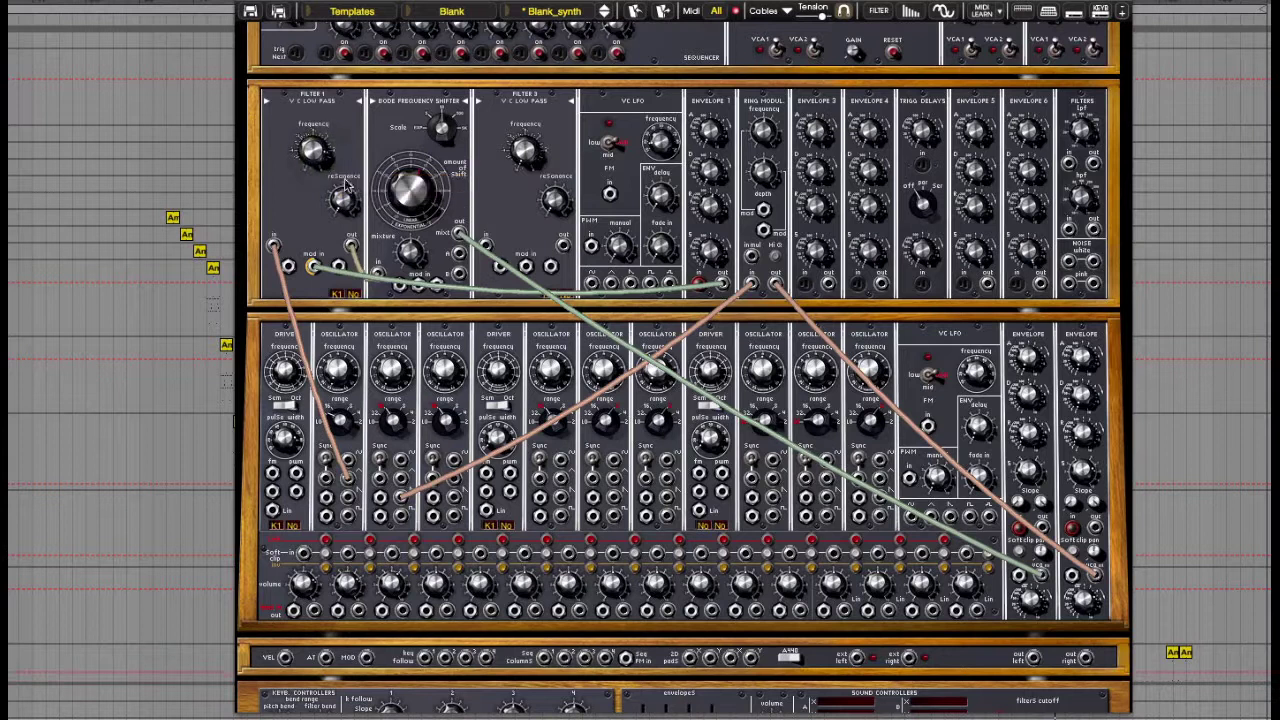
pyautogui.moveTo(352, 245); pyautogui.dragTo(311, 266)
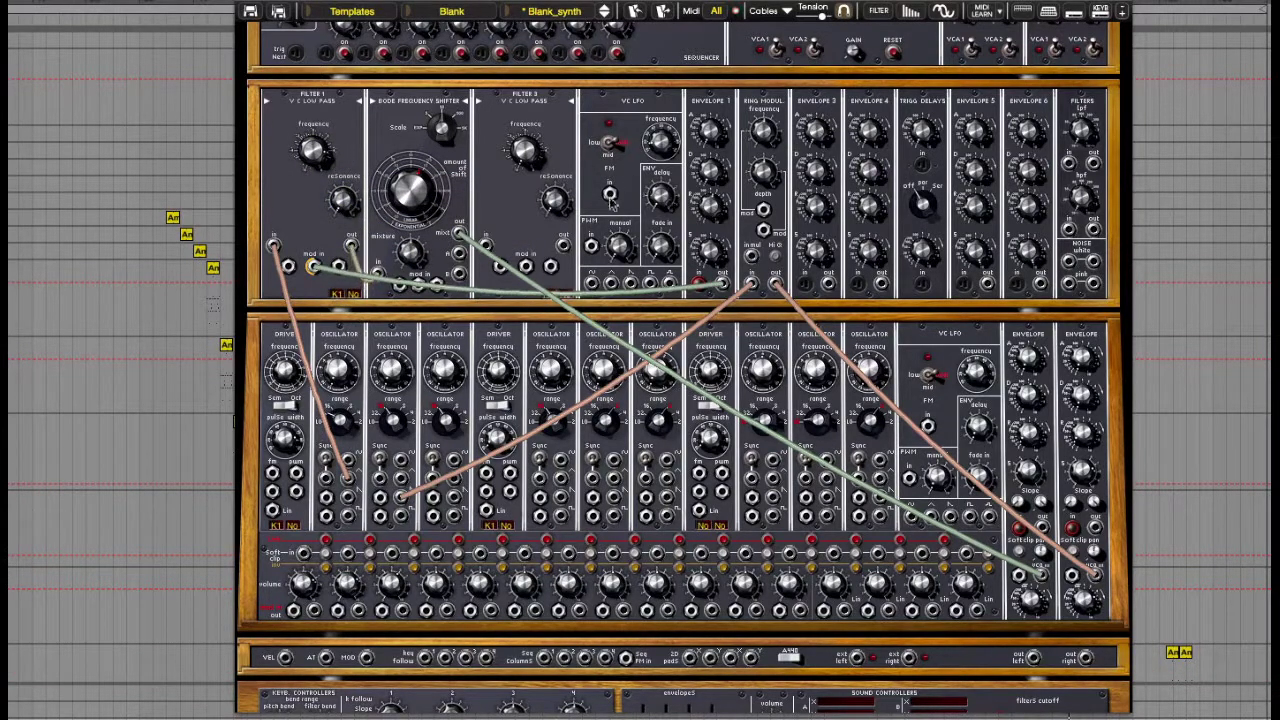
pyautogui.moveTo(531, 160)
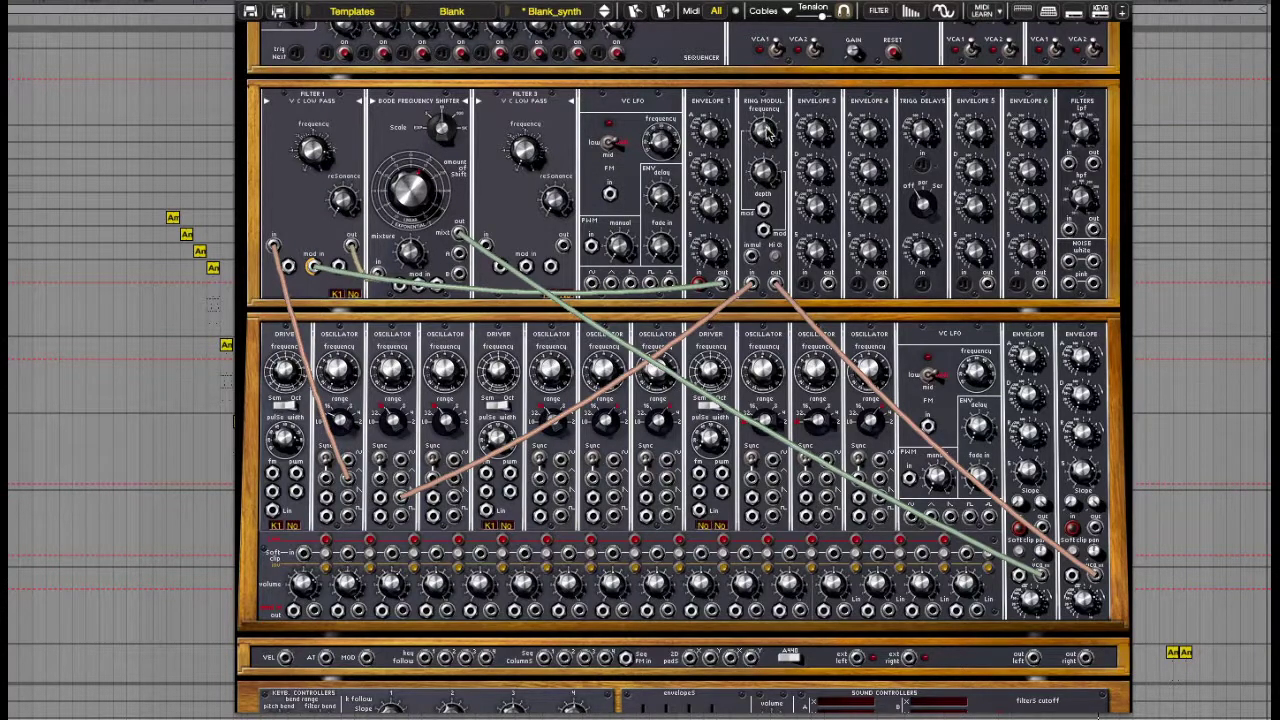
pyautogui.moveTo(766, 130)
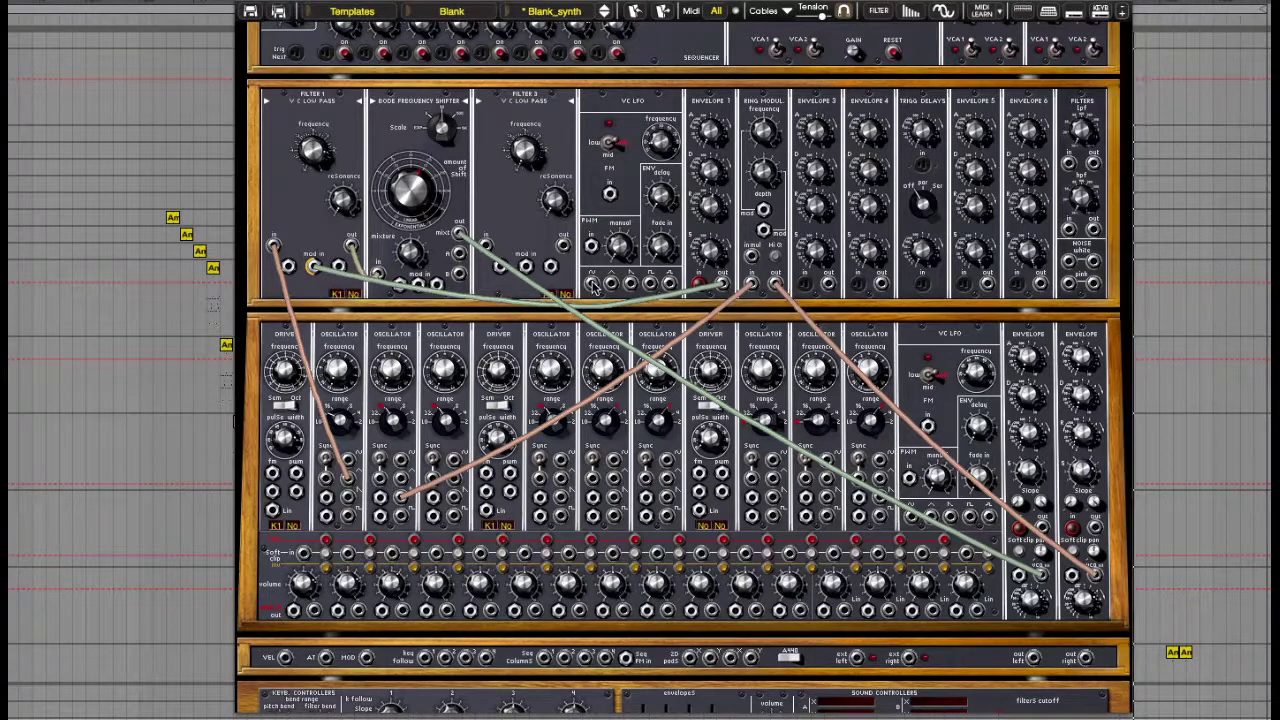
# Cable the VC LFO output into the Ring Mod depth modulation input.
pyautogui.moveTo(594, 287); pyautogui.dragTo(762, 212)
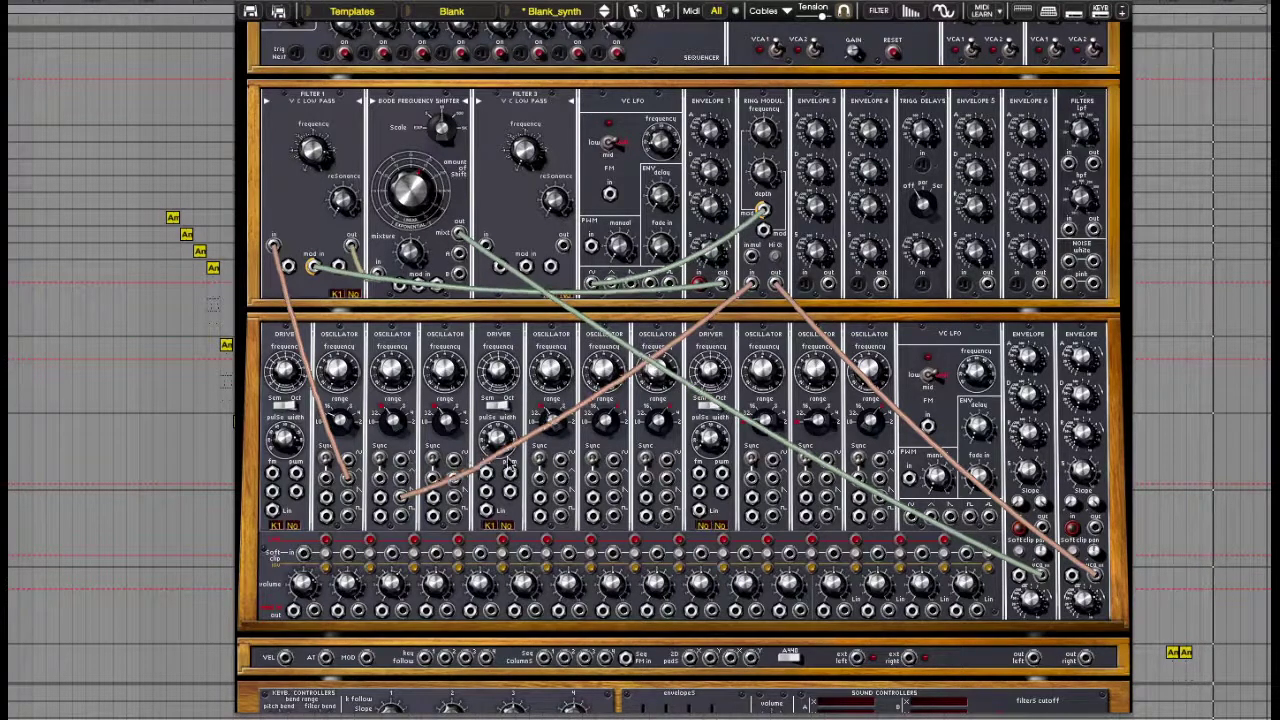
pyautogui.scroll(-4, 778, 470)
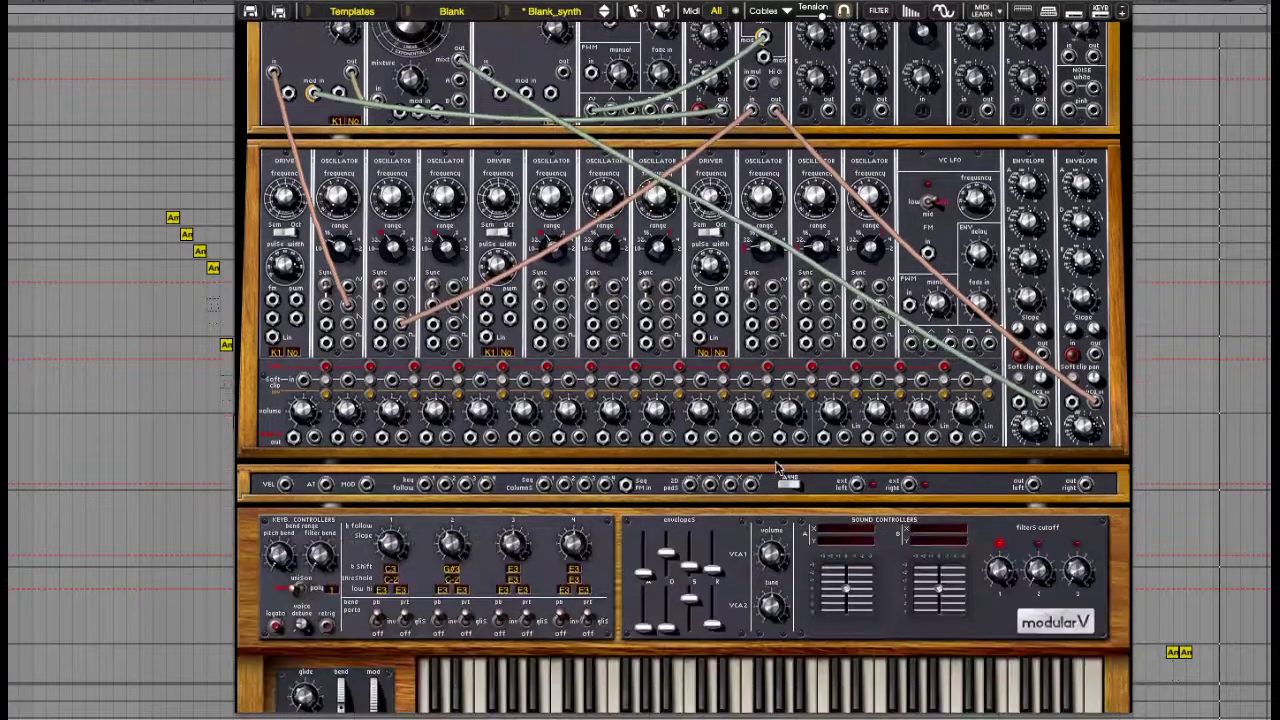
pyautogui.scroll(-2, 778, 470)
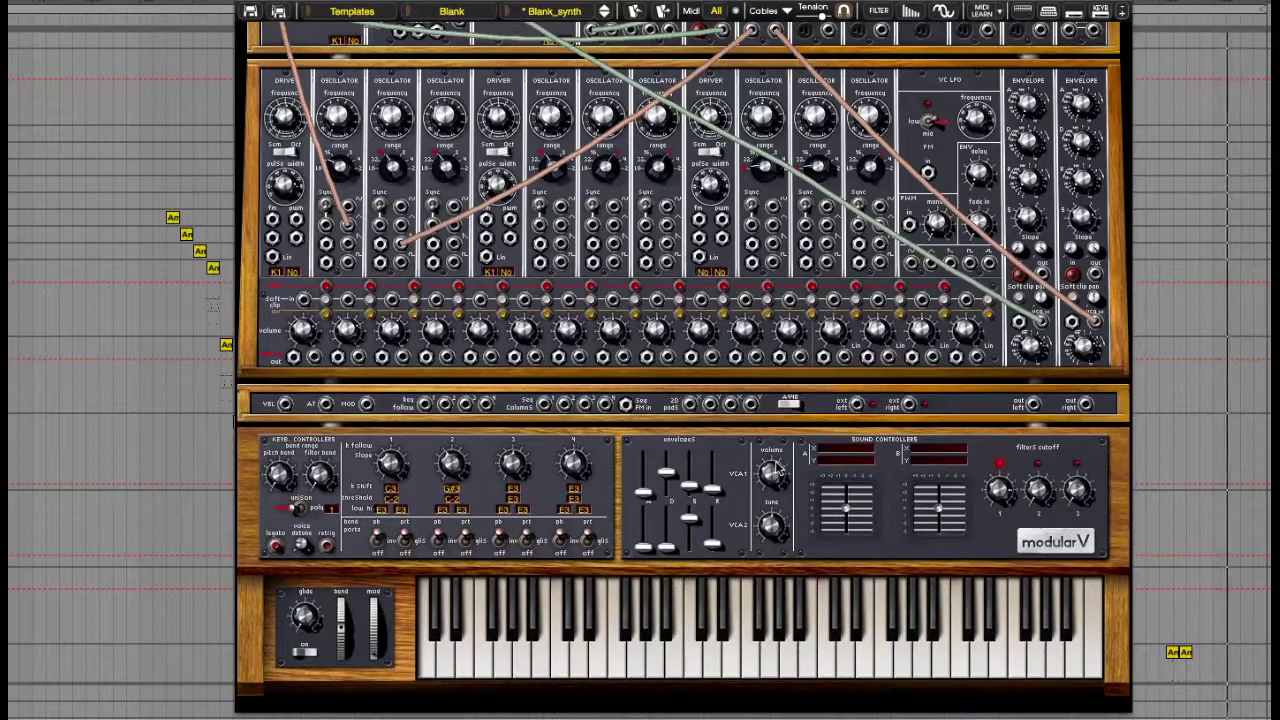
pyautogui.scroll(11, 778, 468)
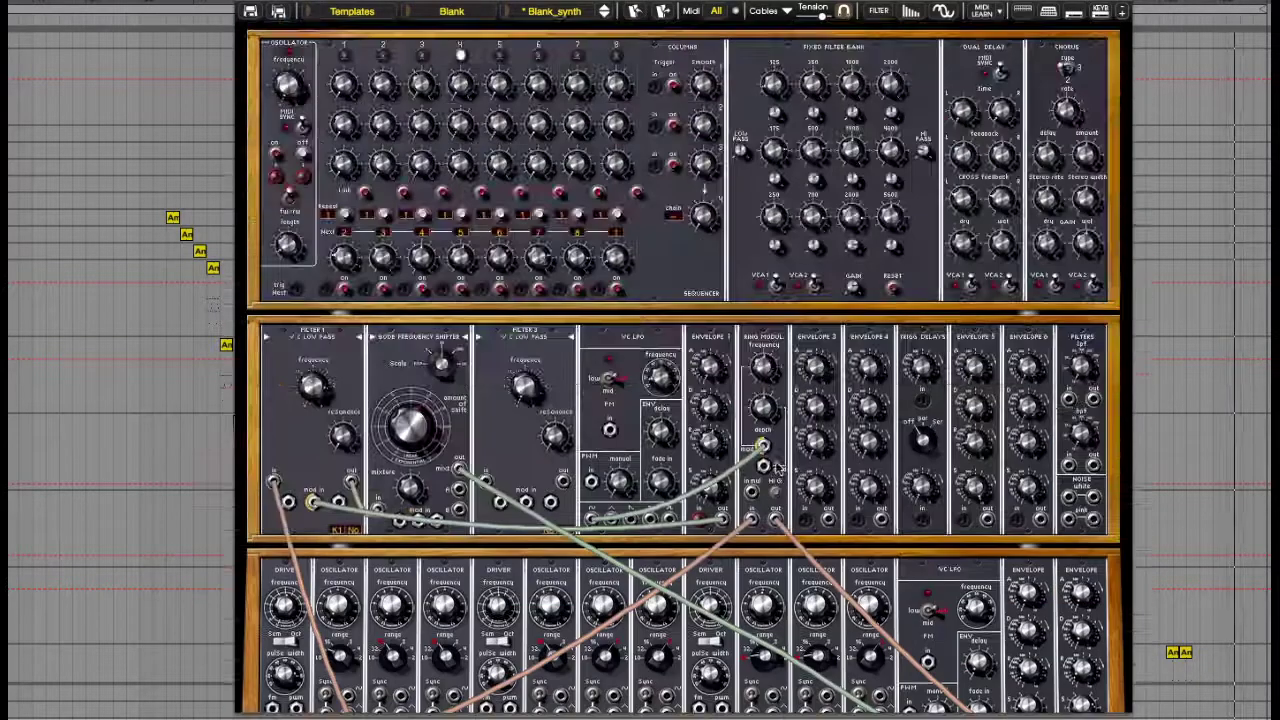